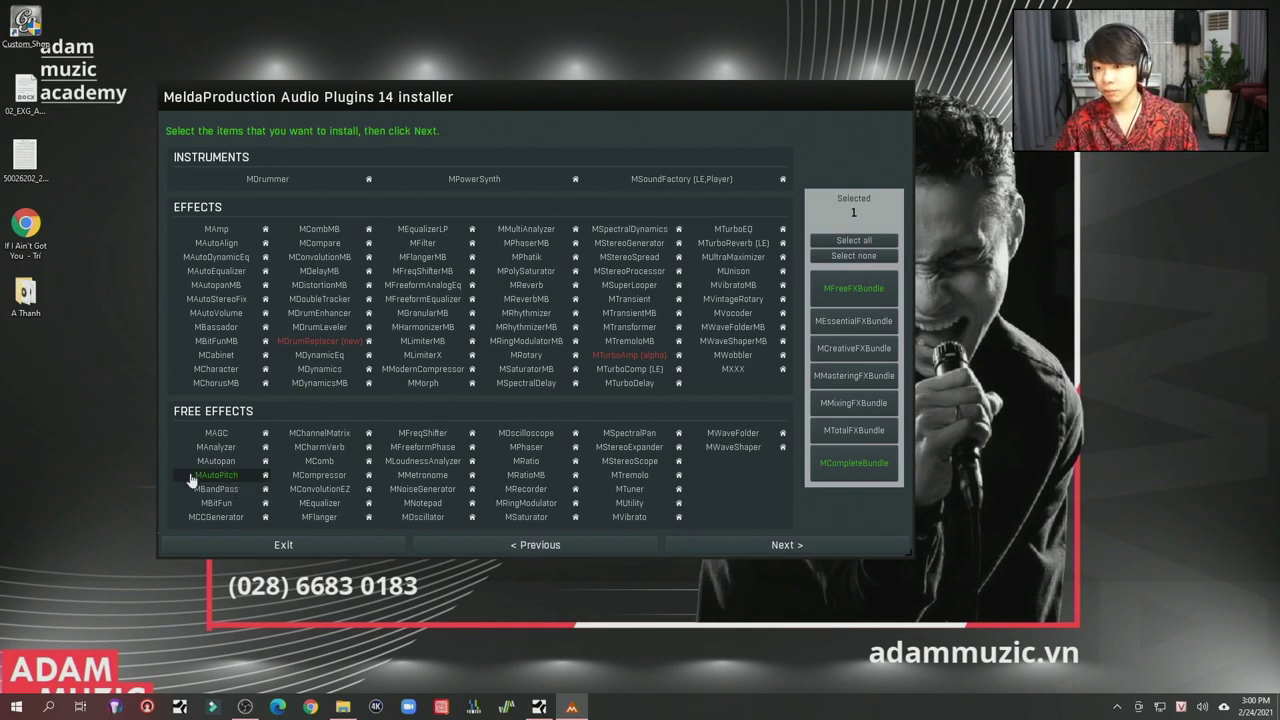
- Advance the MeldaProduction installer with MAutoPitch selected and the default installation directories to the plugin clean-up page
{"action": "left_click", "coordinate": [741, 549]}
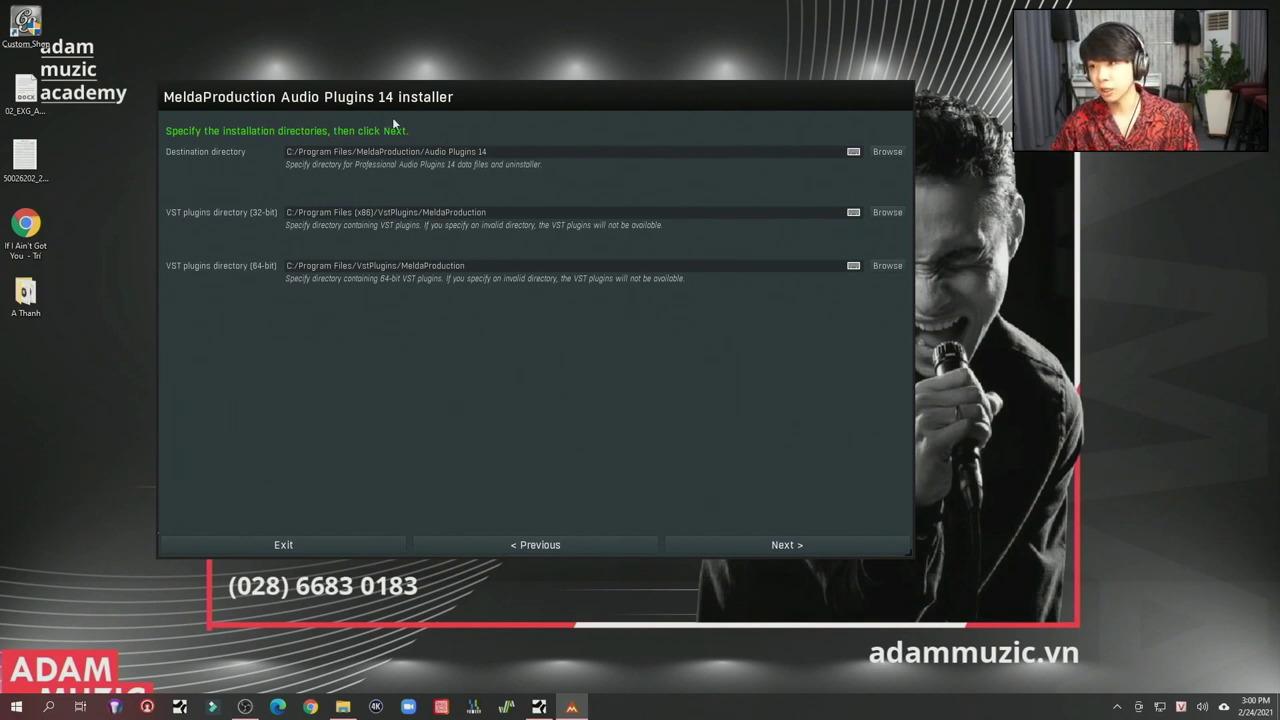
{"action": "left_click", "coordinate": [470, 152]}
{"action": "left_click", "coordinate": [458, 218]}
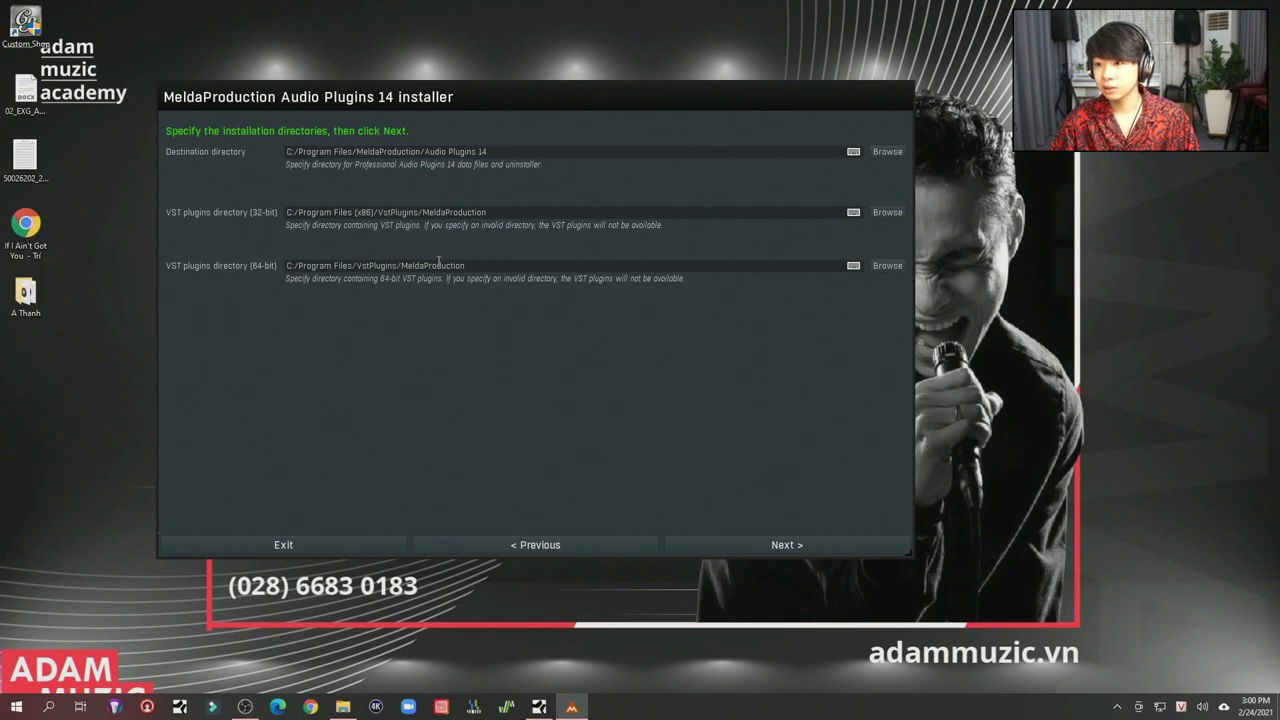
{"action": "mouse_move", "coordinate": [283, 265]}
{"action": "left_mouse_down"}
{"action": "mouse_move", "coordinate": [304, 249]}
{"action": "mouse_move", "coordinate": [295, 279]}
{"action": "left_mouse_up"}
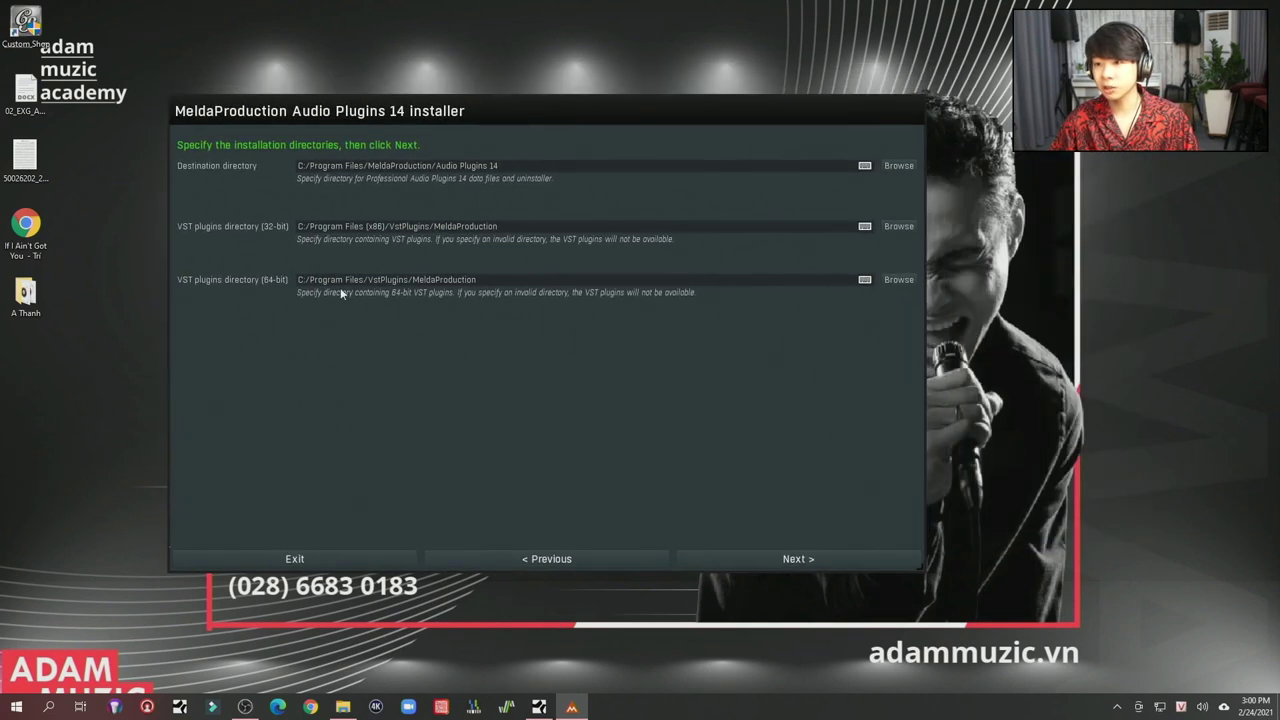
{"action": "left_click", "coordinate": [384, 292]}
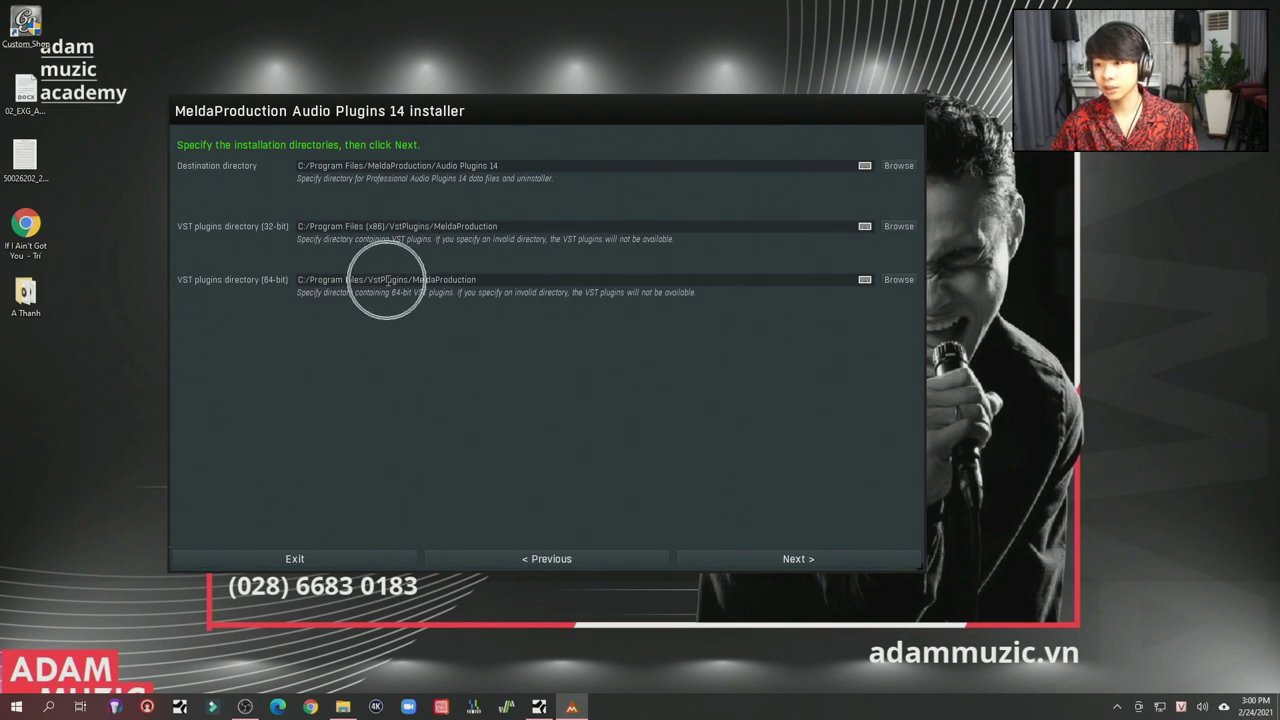
{"action": "left_click", "coordinate": [824, 562]}
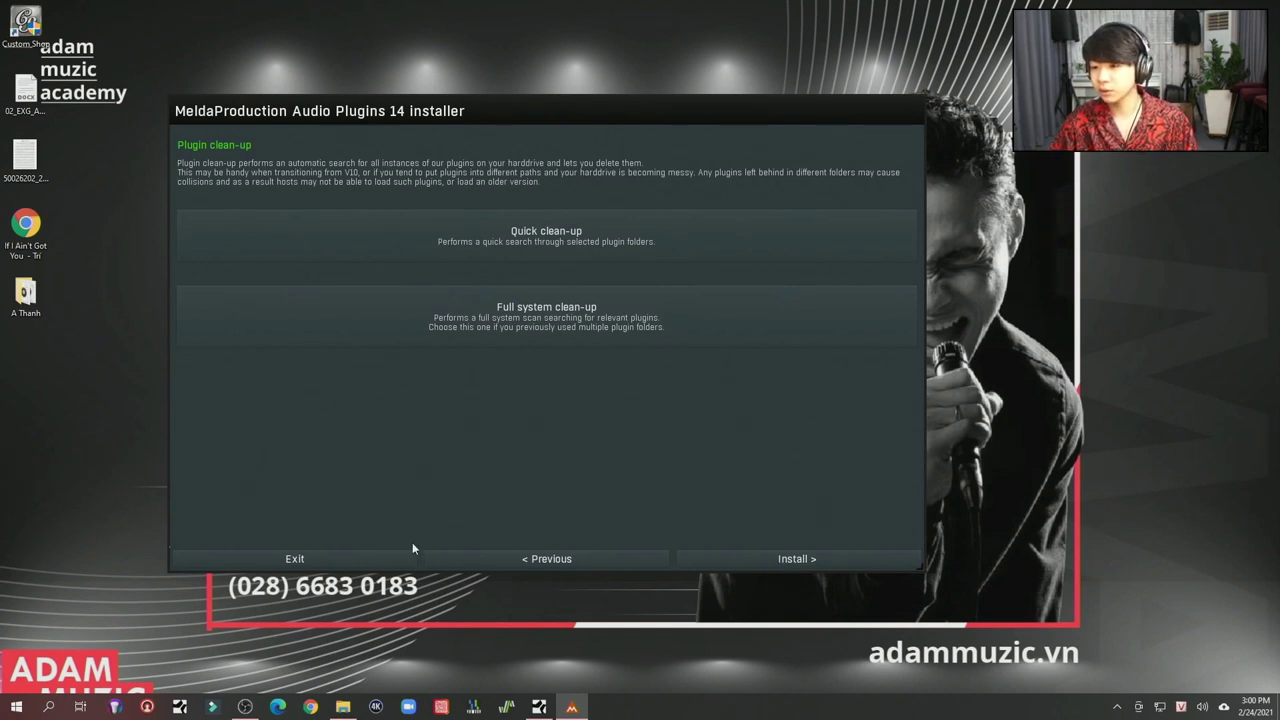
- Abort the plugin installation and exit the installer
{"action": "left_click", "coordinate": [292, 562]}
{"action": "left_click", "coordinate": [604, 389]}
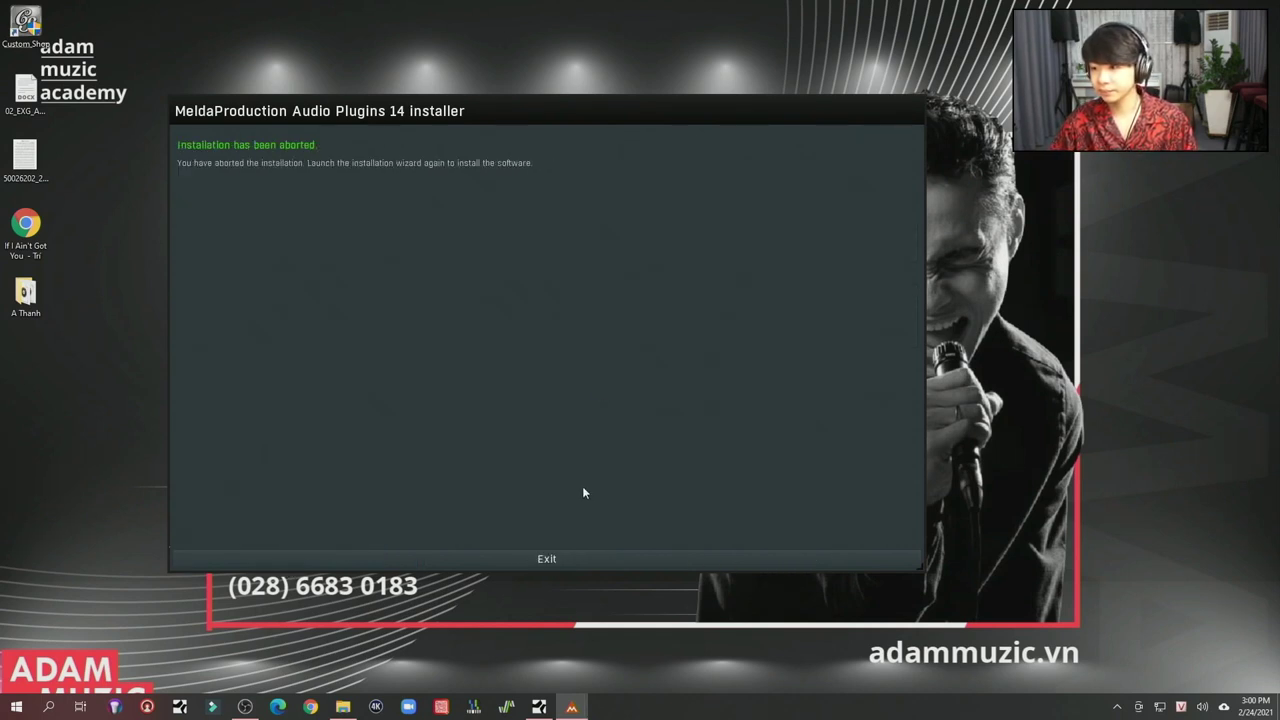
{"action": "left_click", "coordinate": [591, 554]}
- Switch to Studio One, open the MAutoPitch insert on channel 1, and reposition its window over the mixer
{"action": "left_click", "coordinate": [539, 707]}
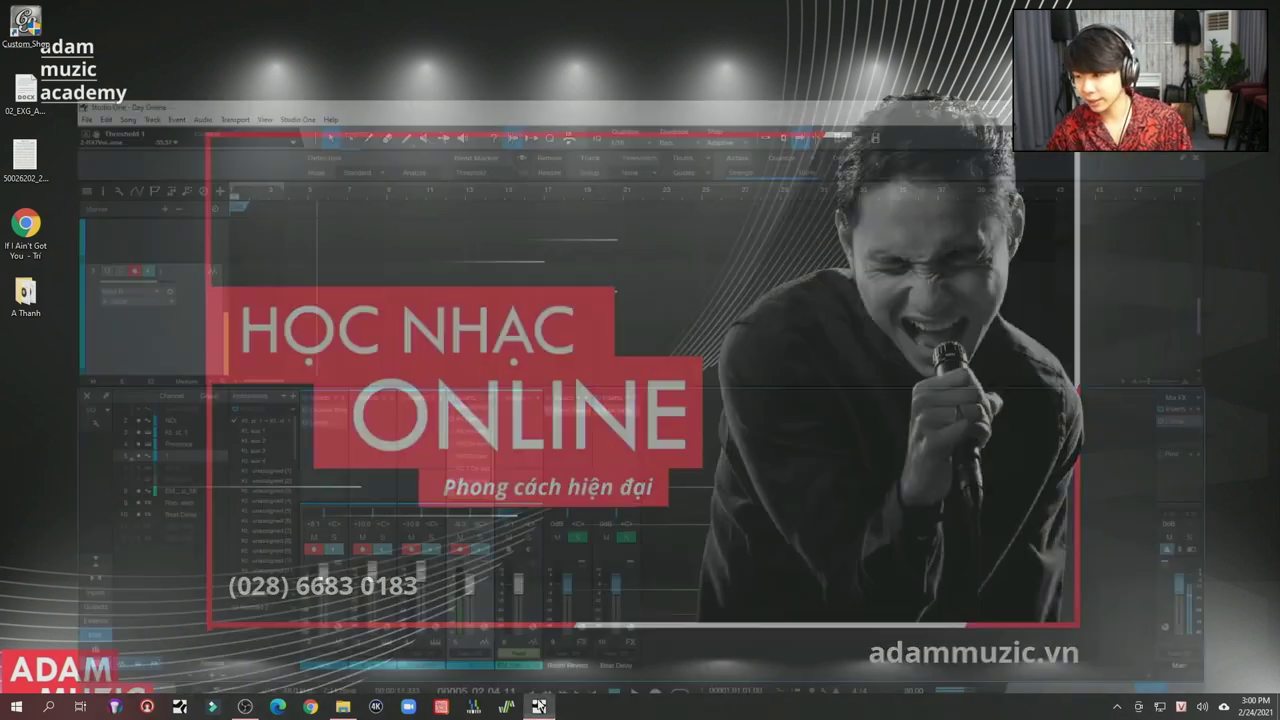
{"action": "scroll", "coordinate": [450, 349], "scroll_direction": "up", "scroll_amount": 1}
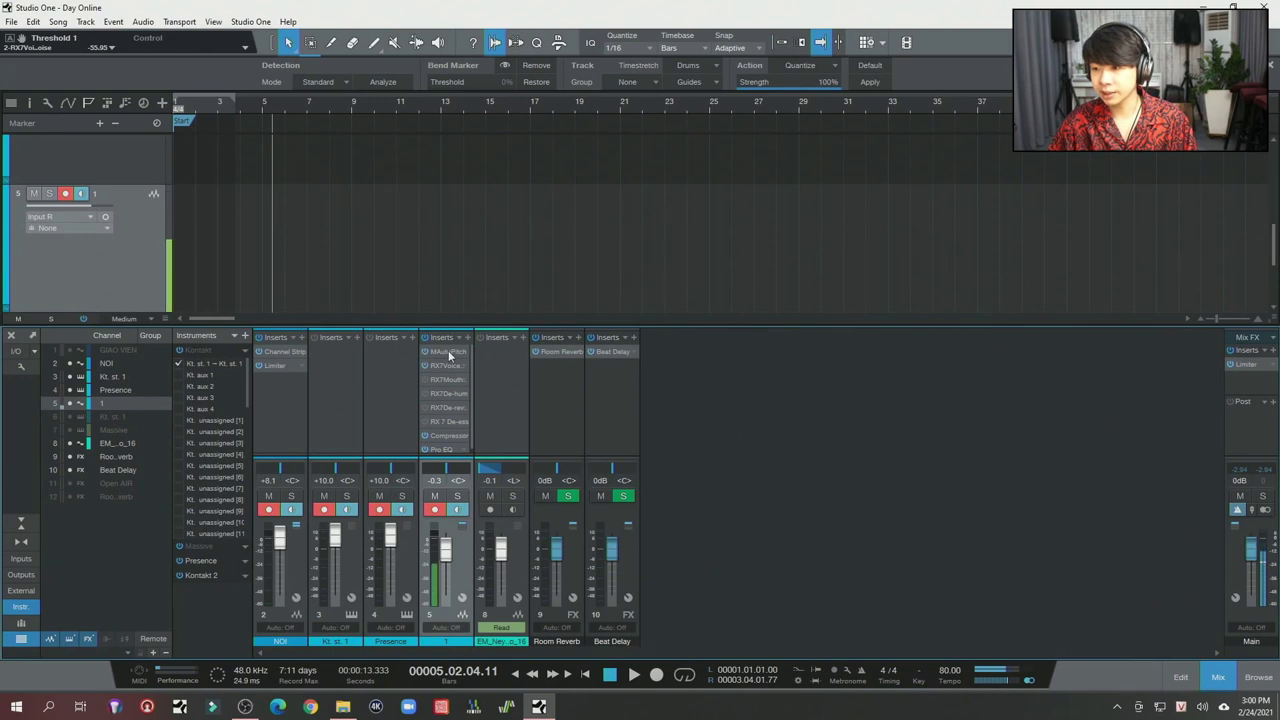
{"action": "double_click", "coordinate": [453, 355]}
{"action": "left_click_drag", "start_coordinate": [546, 322], "coordinate": [487, 155]}
{"action": "left_click_drag", "start_coordinate": [999, 315], "coordinate": [1003, 643]}
{"action": "left_click", "coordinate": [11, 377]}
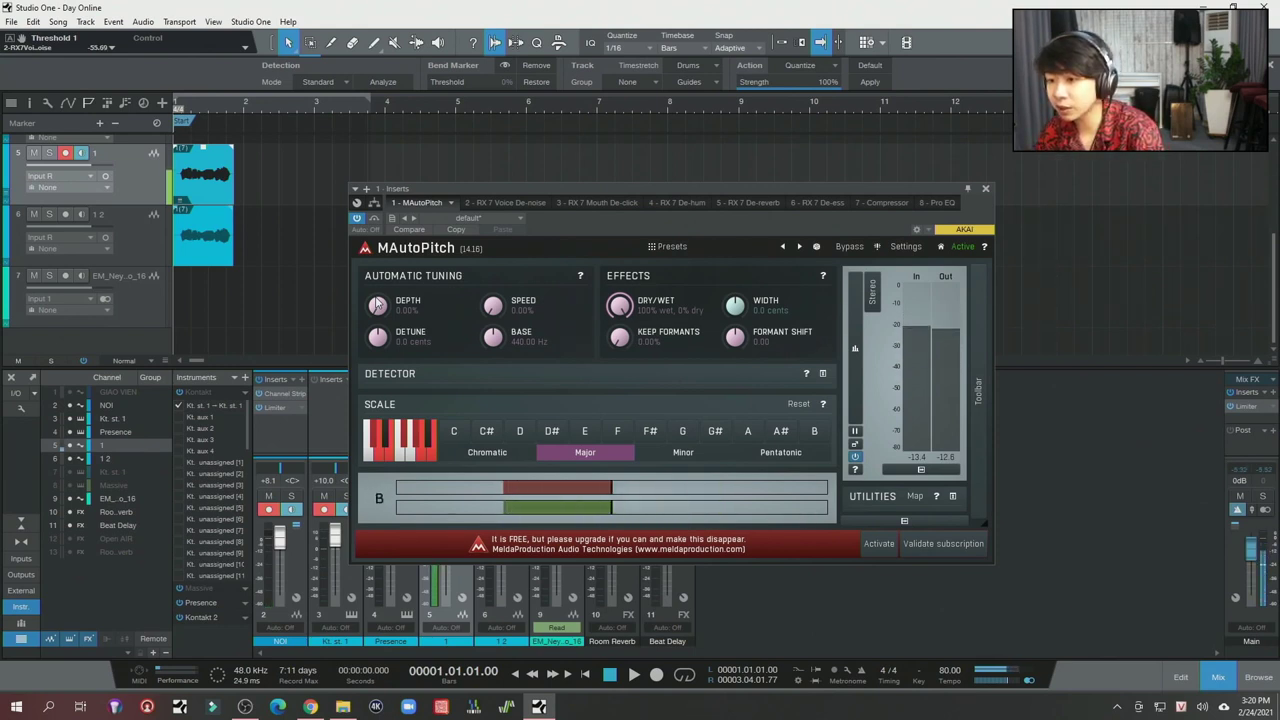
- Try MAutoPitch's Depth and Speed both at 100%, and return both to 0%
{"action": "left_click_drag", "start_coordinate": [377, 303], "coordinate": [377, 240]}
{"action": "left_click_drag", "start_coordinate": [500, 304], "coordinate": [500, 236]}
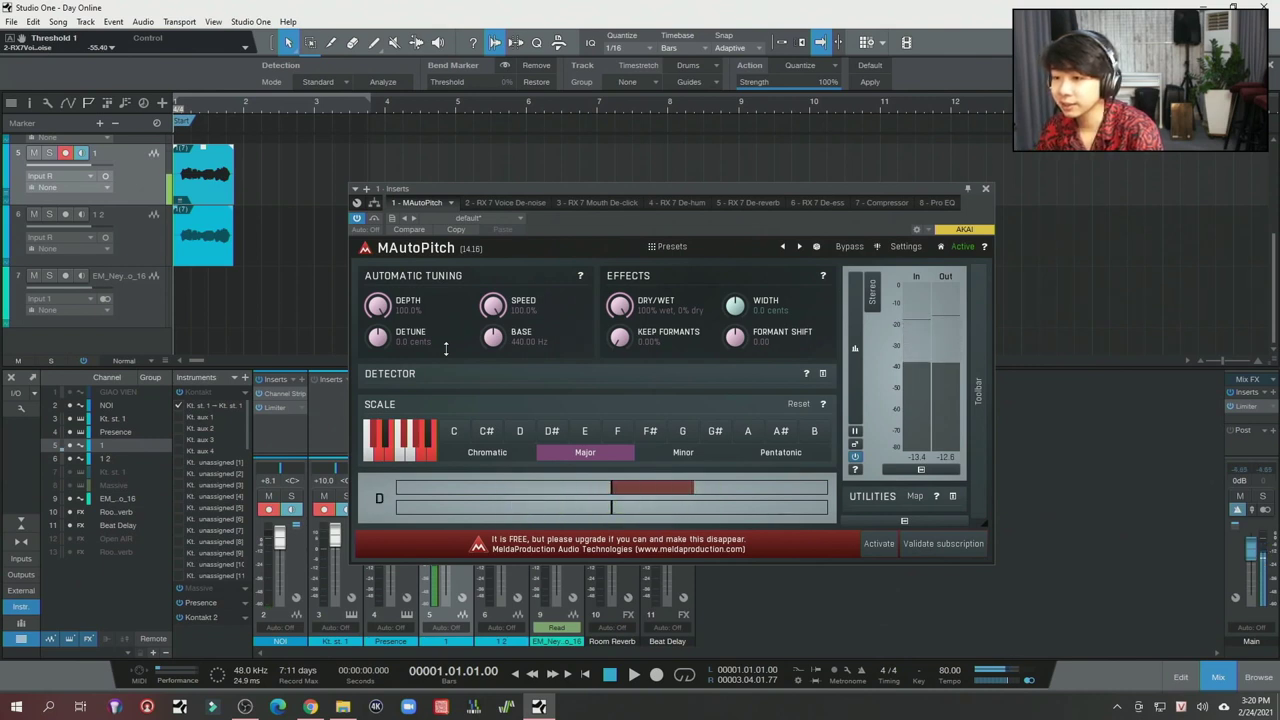
{"action": "left_click_drag", "start_coordinate": [377, 305], "coordinate": [377, 372]}
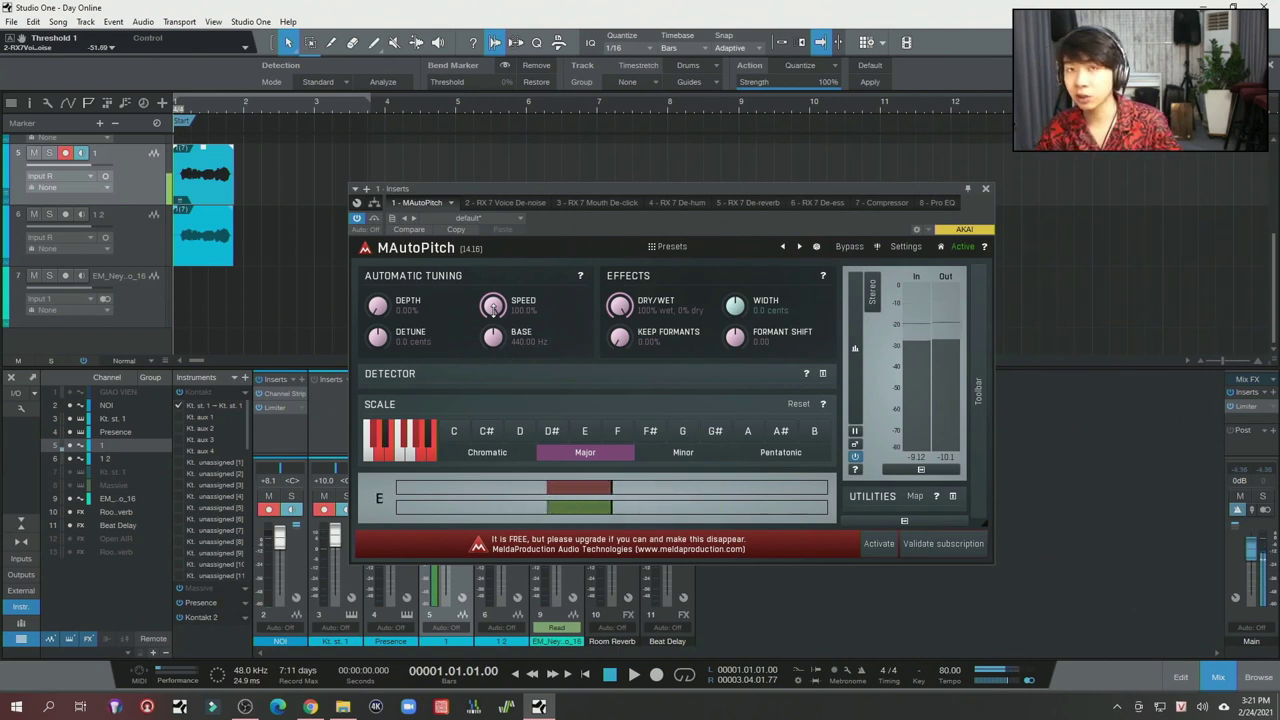
{"action": "left_click_drag", "start_coordinate": [493, 309], "coordinate": [485, 305]}
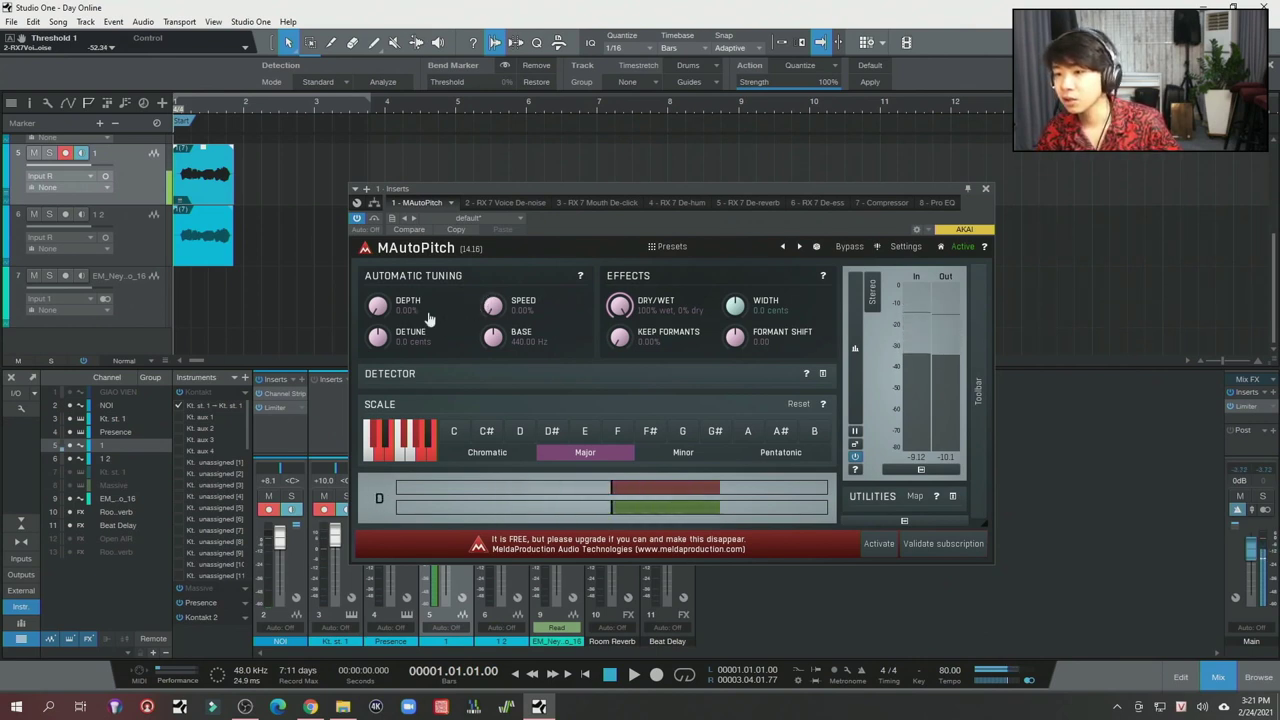
- Try Depth at 100% with Speed at 100% and at 0%, and reset Depth to 0%
{"action": "left_click_drag", "start_coordinate": [378, 307], "coordinate": [378, 305]}
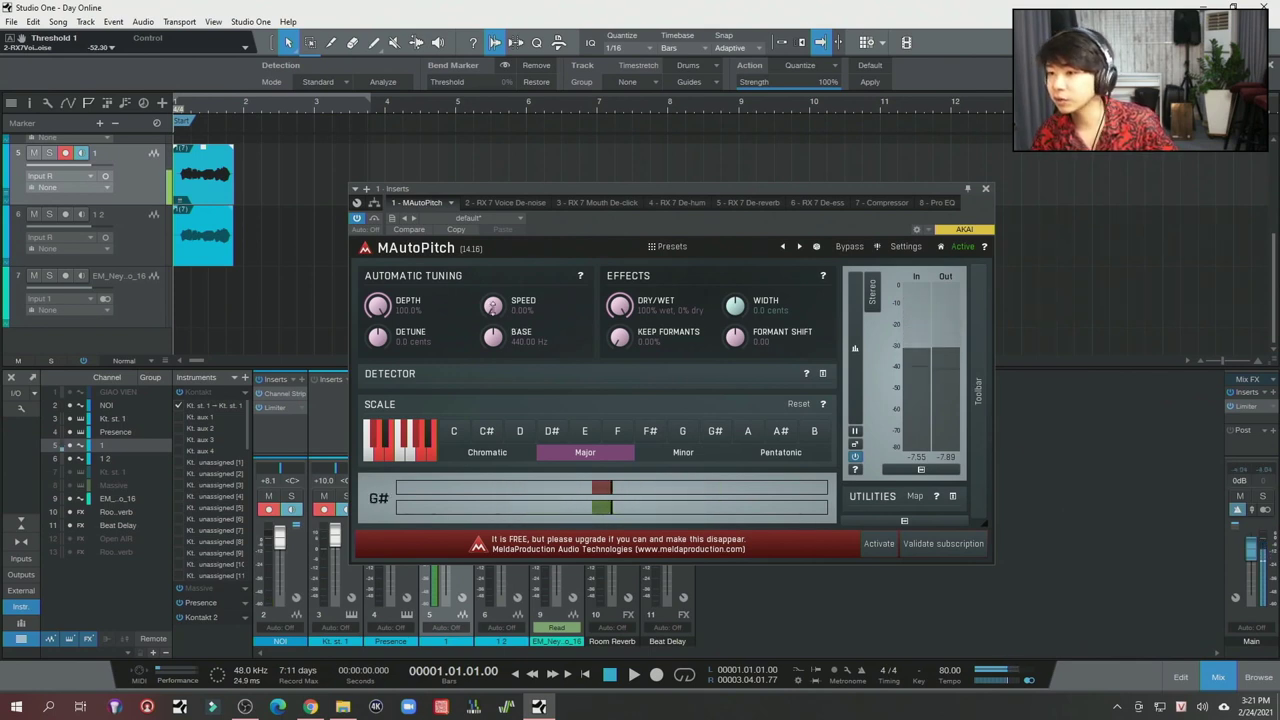
{"action": "left_click_drag", "start_coordinate": [493, 306], "coordinate": [493, 253]}
{"action": "left_click_drag", "start_coordinate": [493, 306], "coordinate": [493, 258]}
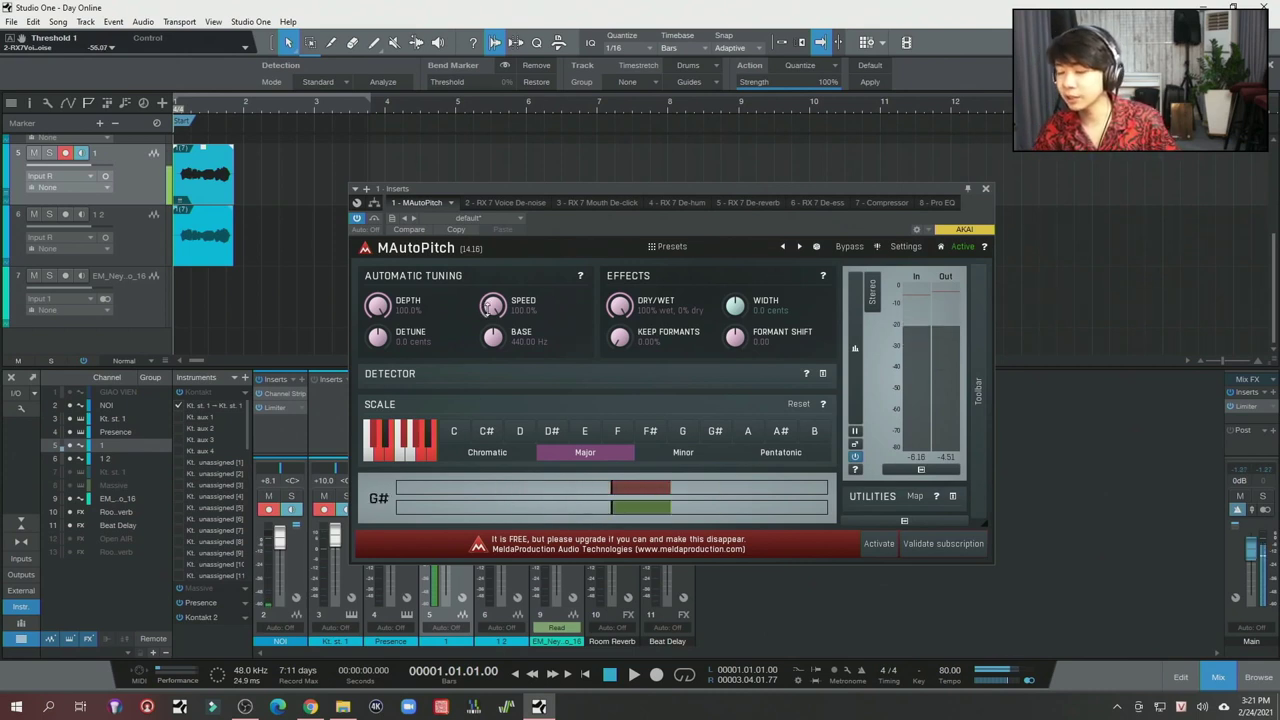
{"action": "left_click_drag", "start_coordinate": [491, 306], "coordinate": [491, 318]}
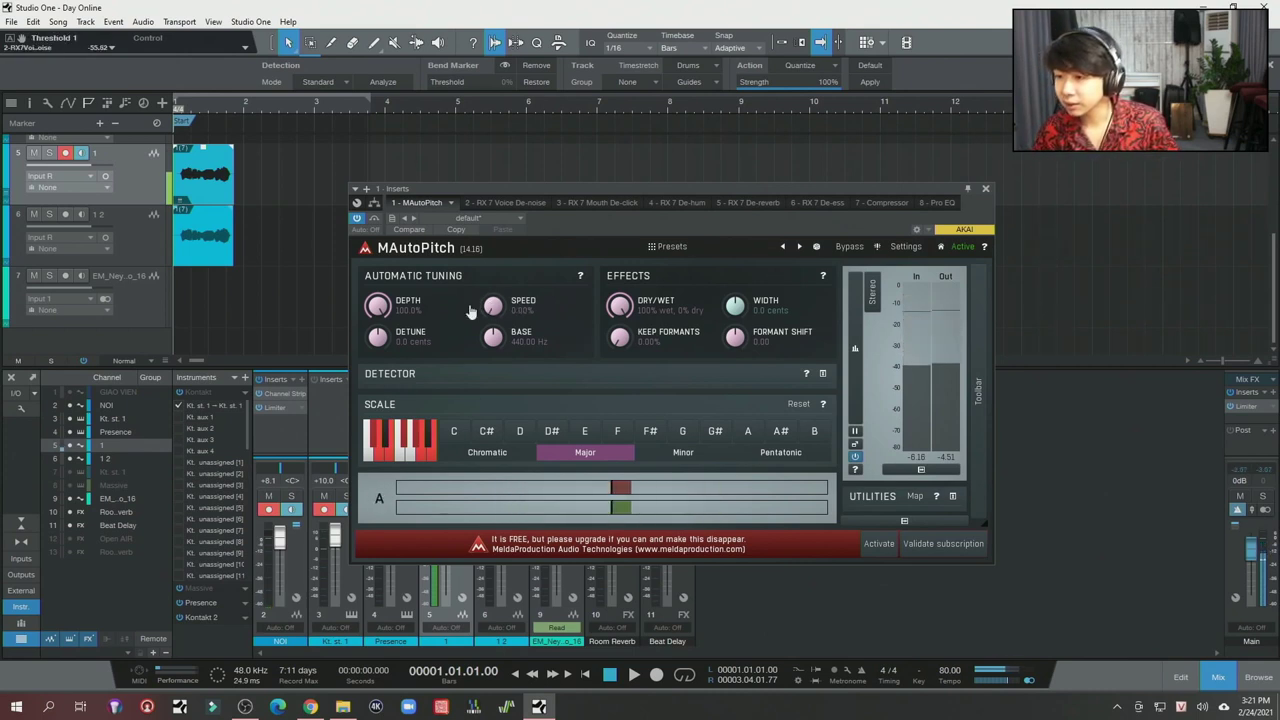
{"action": "left_click_drag", "start_coordinate": [376, 305], "coordinate": [376, 325]}
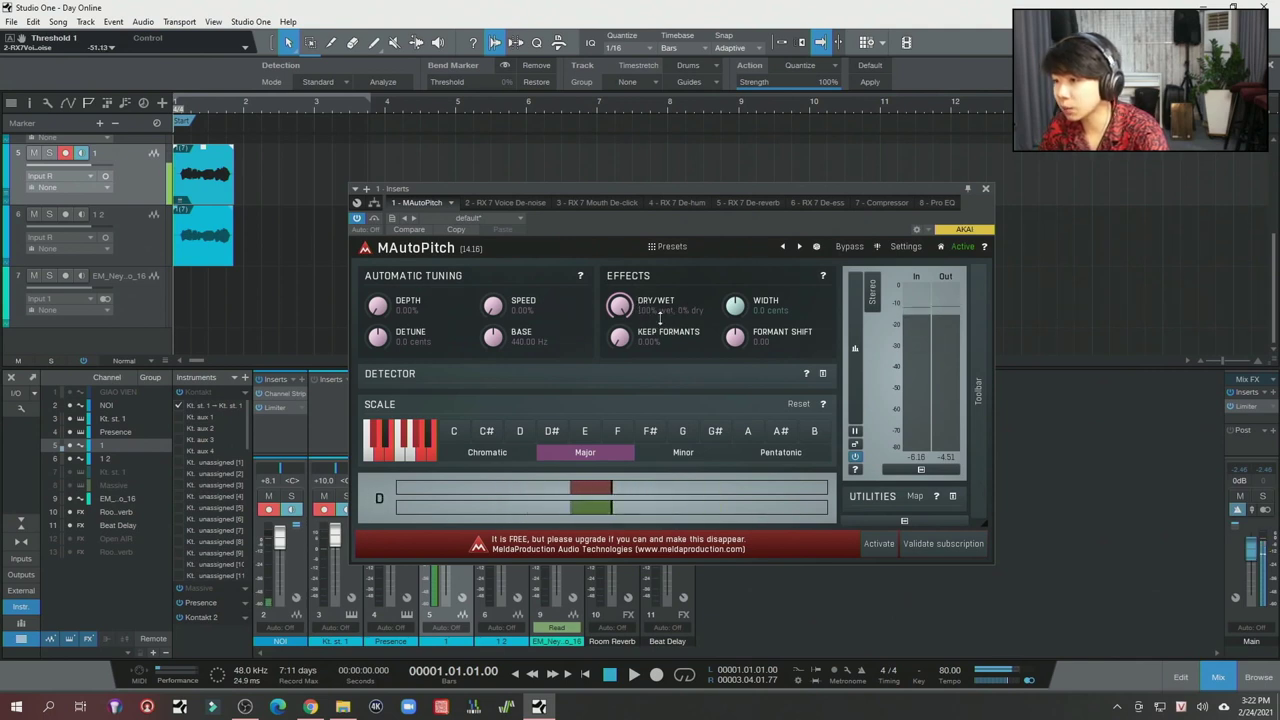
- Compare the Dry/Wet effect fully wet and fully dry, leaving it at 0% wet, 100% dry
{"action": "left_click_drag", "start_coordinate": [634, 305], "coordinate": [617, 305]}
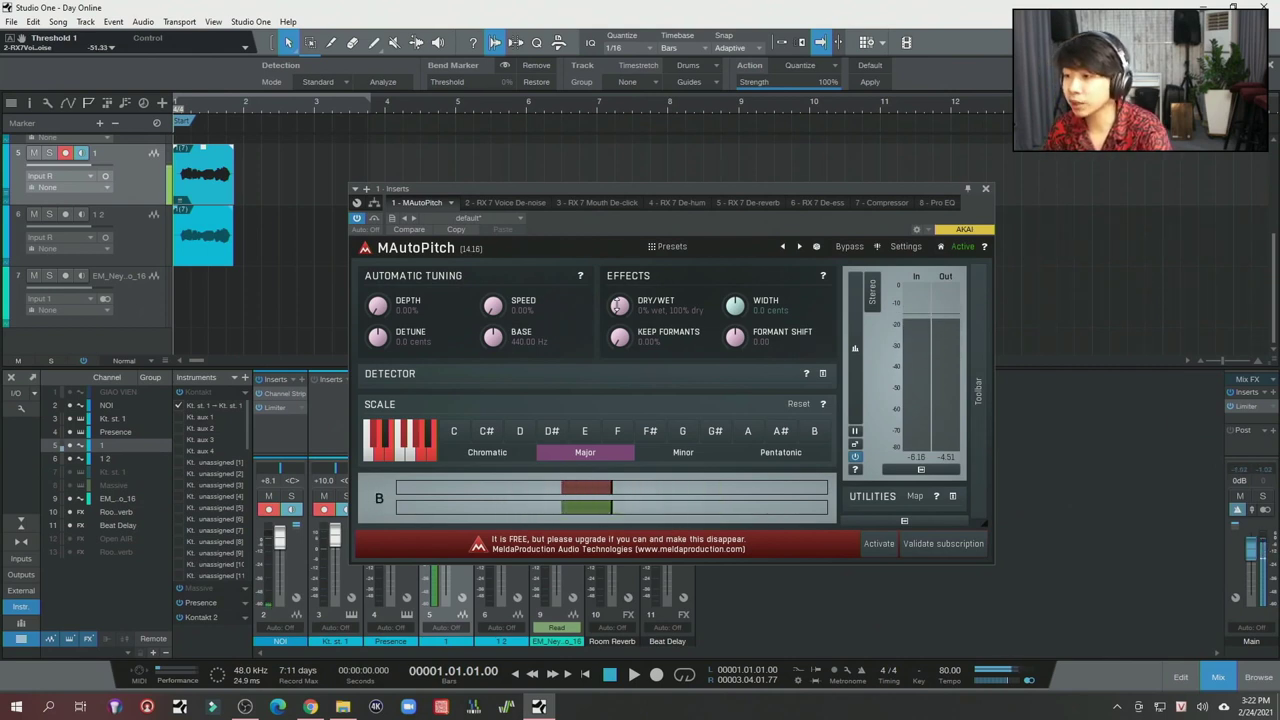
{"action": "left_click_drag", "start_coordinate": [617, 305], "coordinate": [617, 280]}
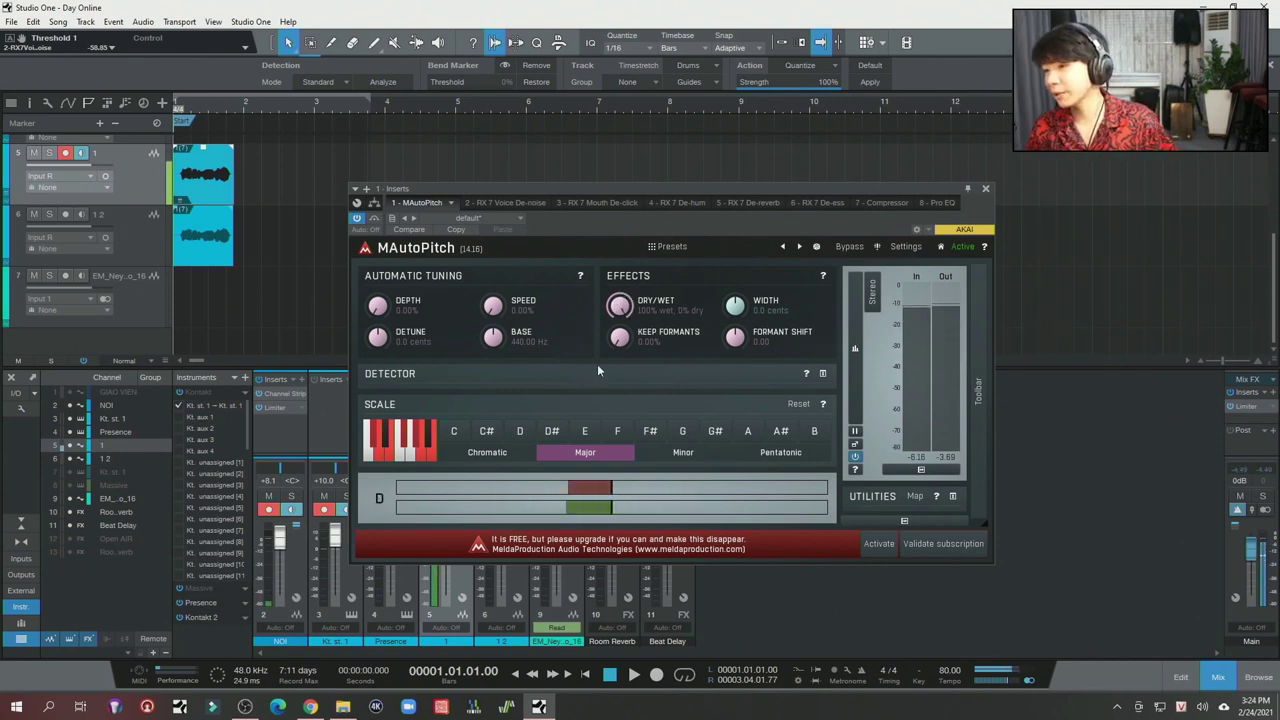
{"action": "left_click_drag", "start_coordinate": [654, 292], "coordinate": [621, 292]}
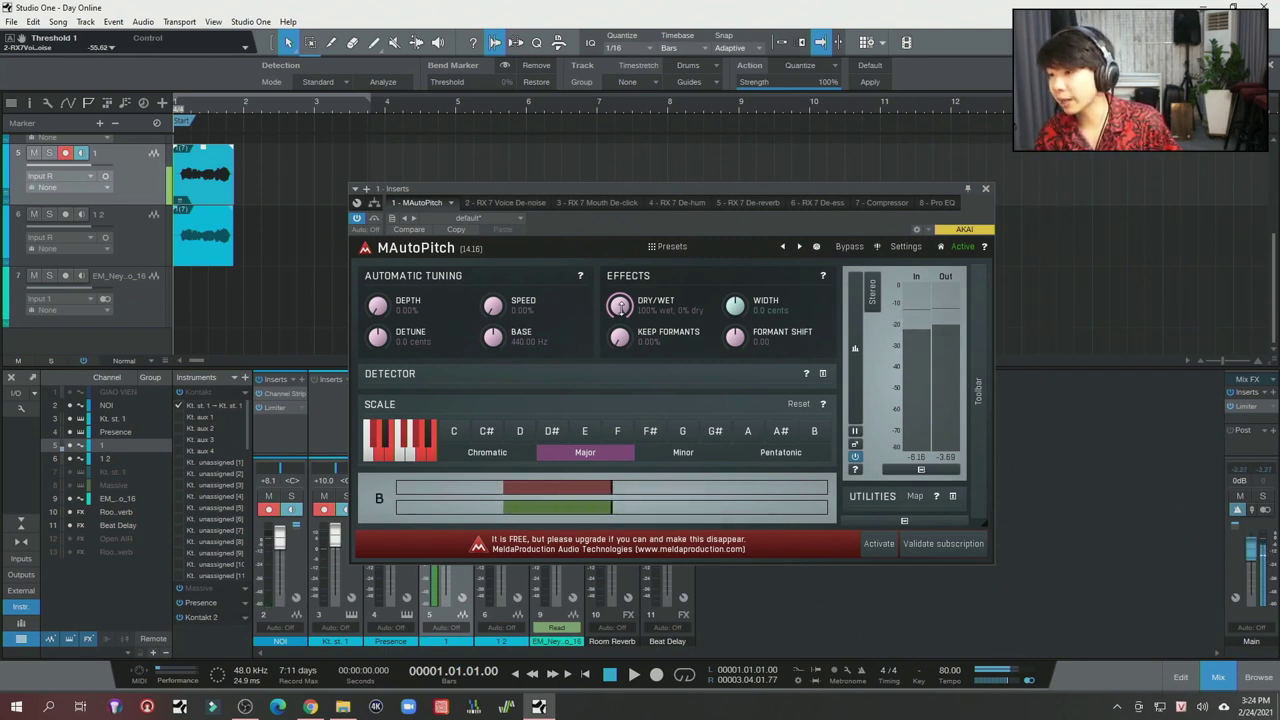
{"action": "left_click_drag", "start_coordinate": [621, 308], "coordinate": [621, 362]}
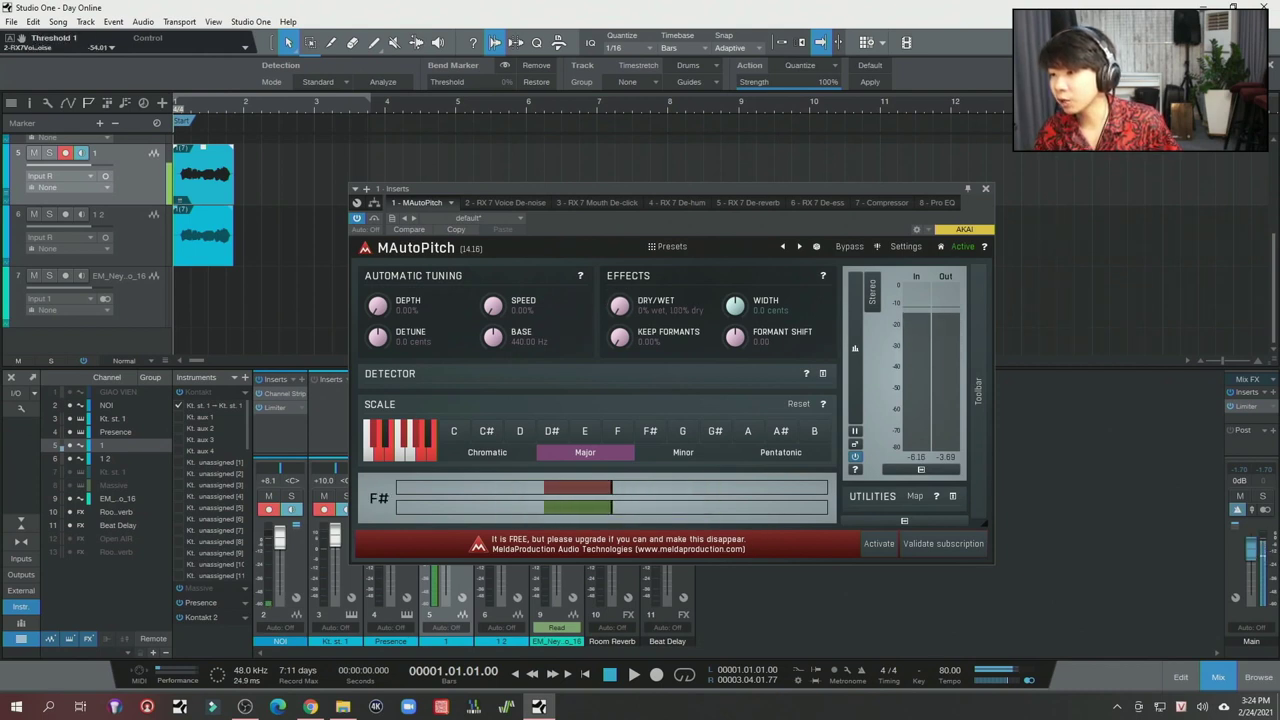
{"action": "double_click", "coordinate": [643, 311]}
{"action": "left_click", "coordinate": [789, 331]}
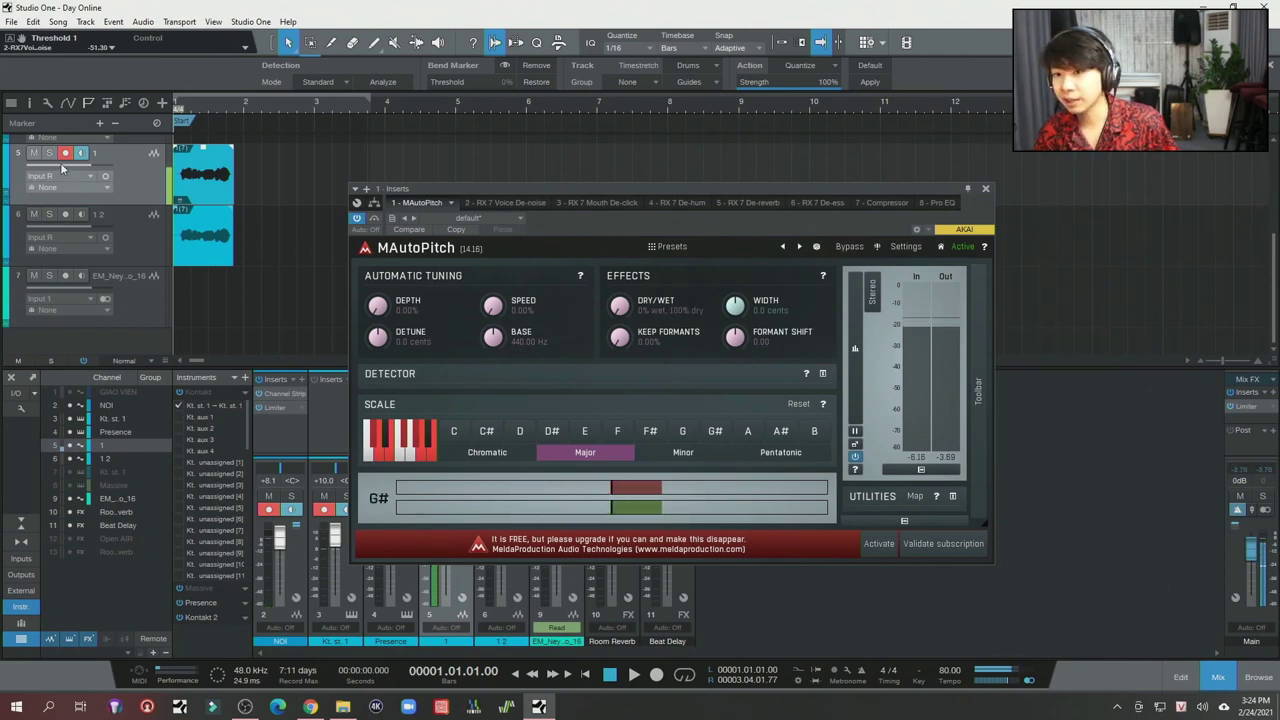
- Play back the recorded vocal clips near the song start to hear the dry sound
{"action": "double_click", "coordinate": [179, 109]}
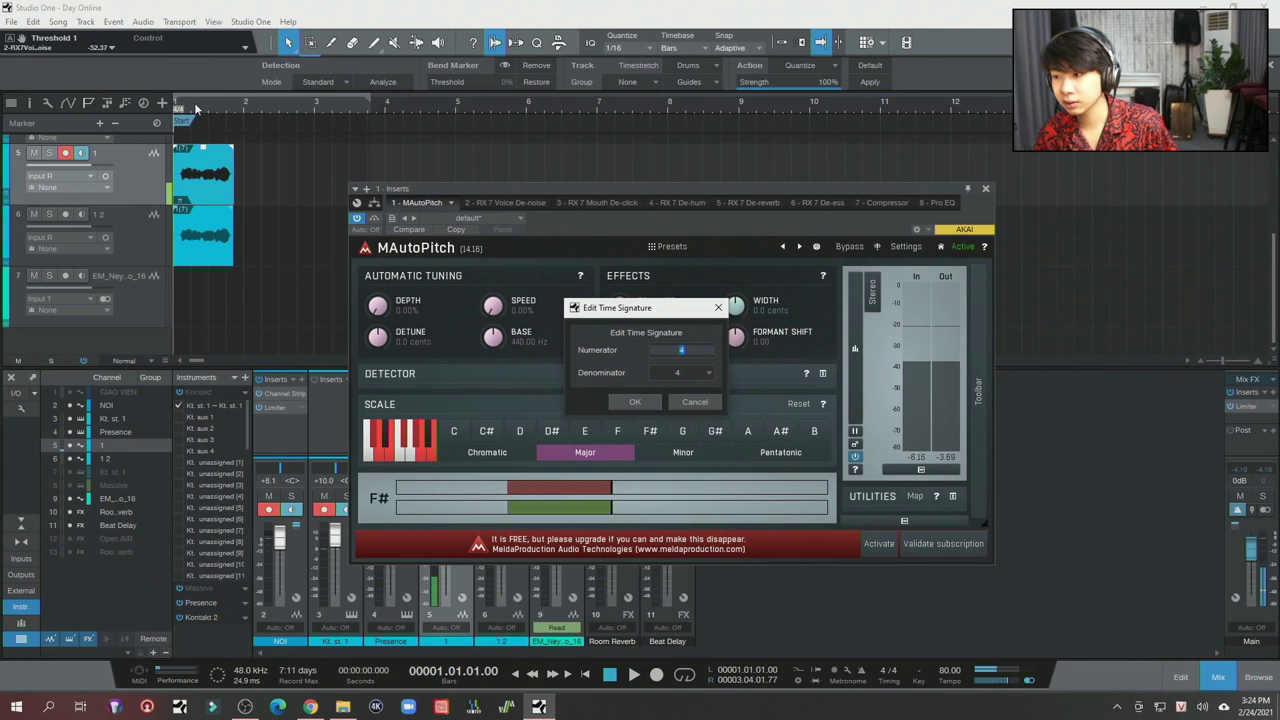
{"action": "key", "text": "Escape"}
{"action": "key", "text": "space"}
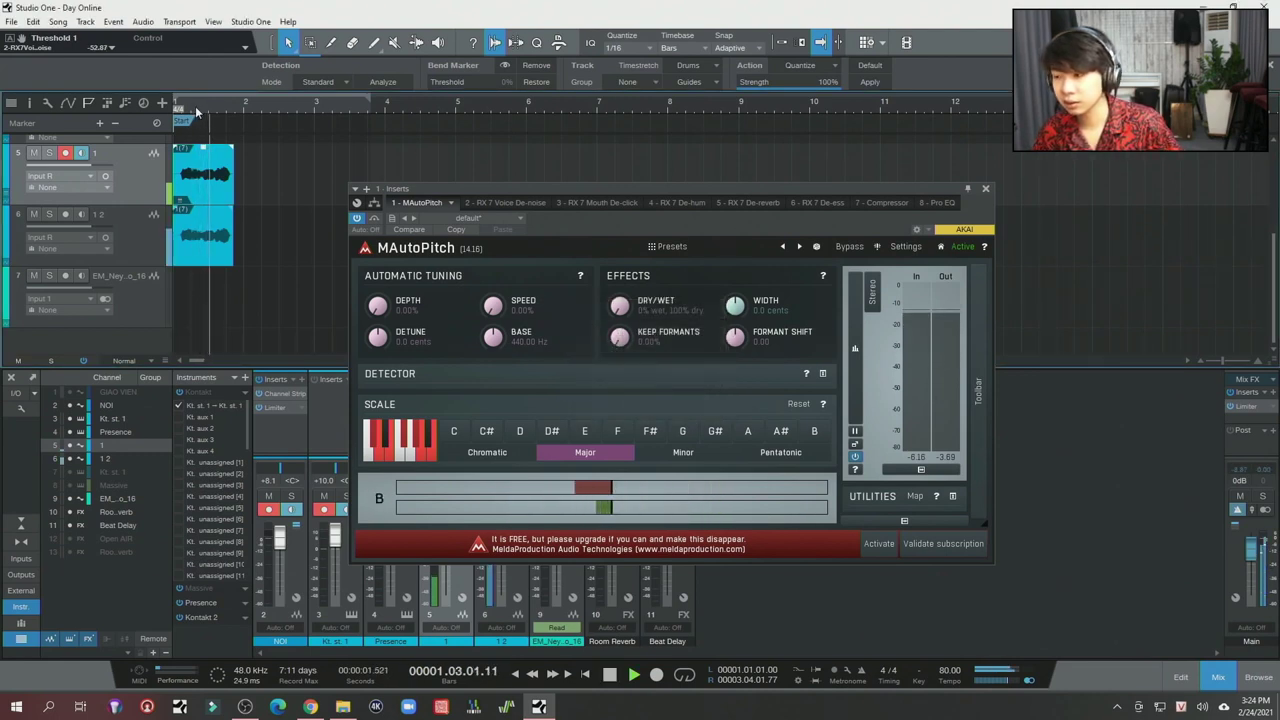
{"action": "key", "text": "space"}
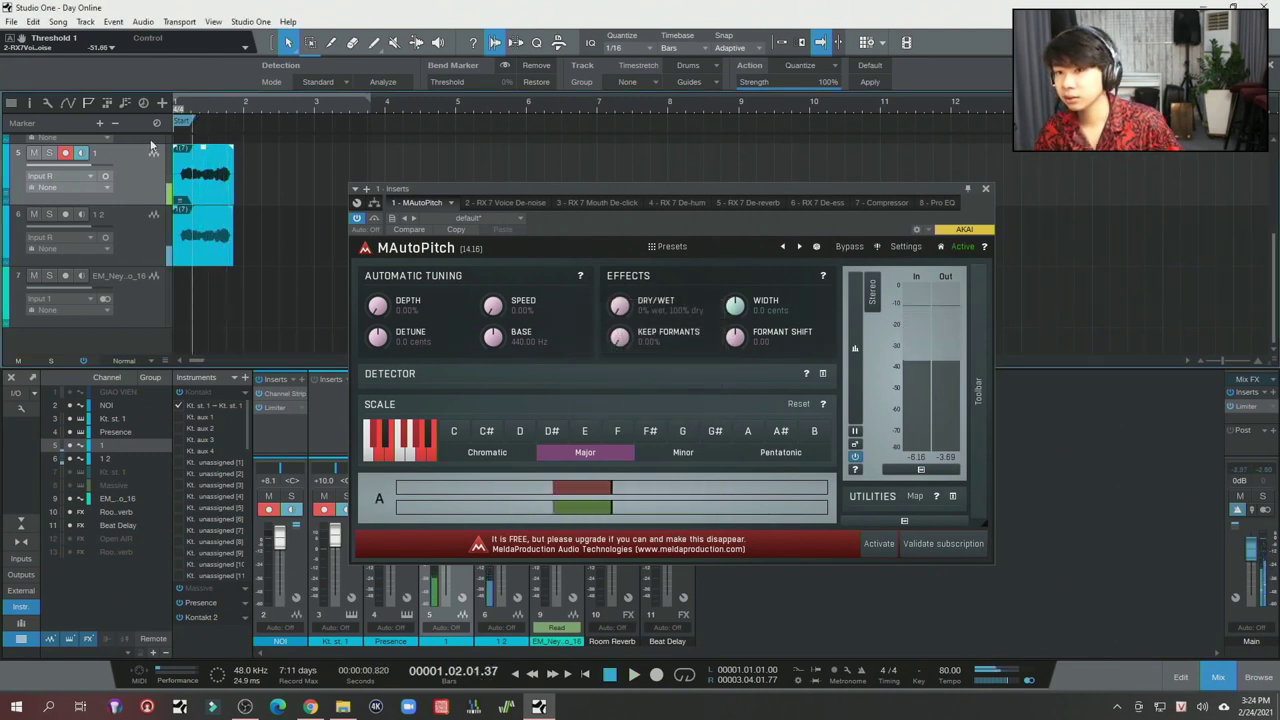
{"action": "key", "text": "space"}
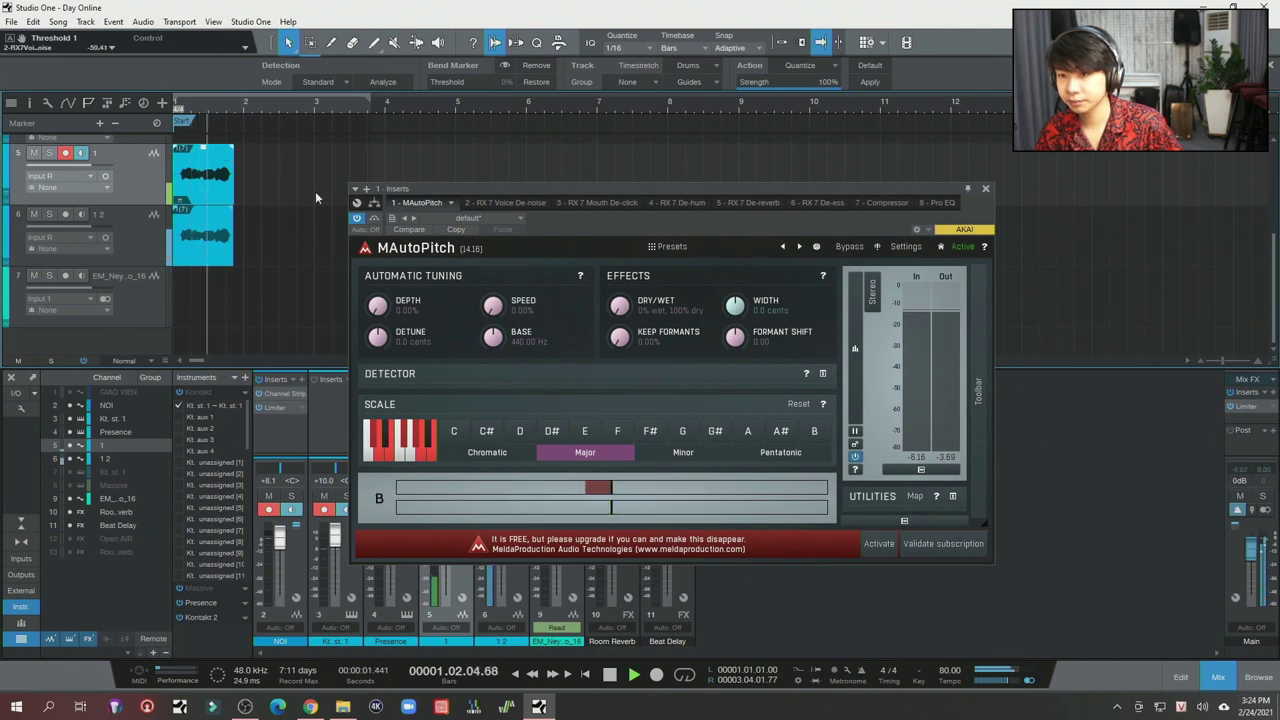
{"action": "key", "text": "space"}
- Mute the duplicate vocal track 1 2 and play back vocal track 1 without it
{"action": "left_click", "coordinate": [33, 214]}
{"action": "key", "text": "space"}
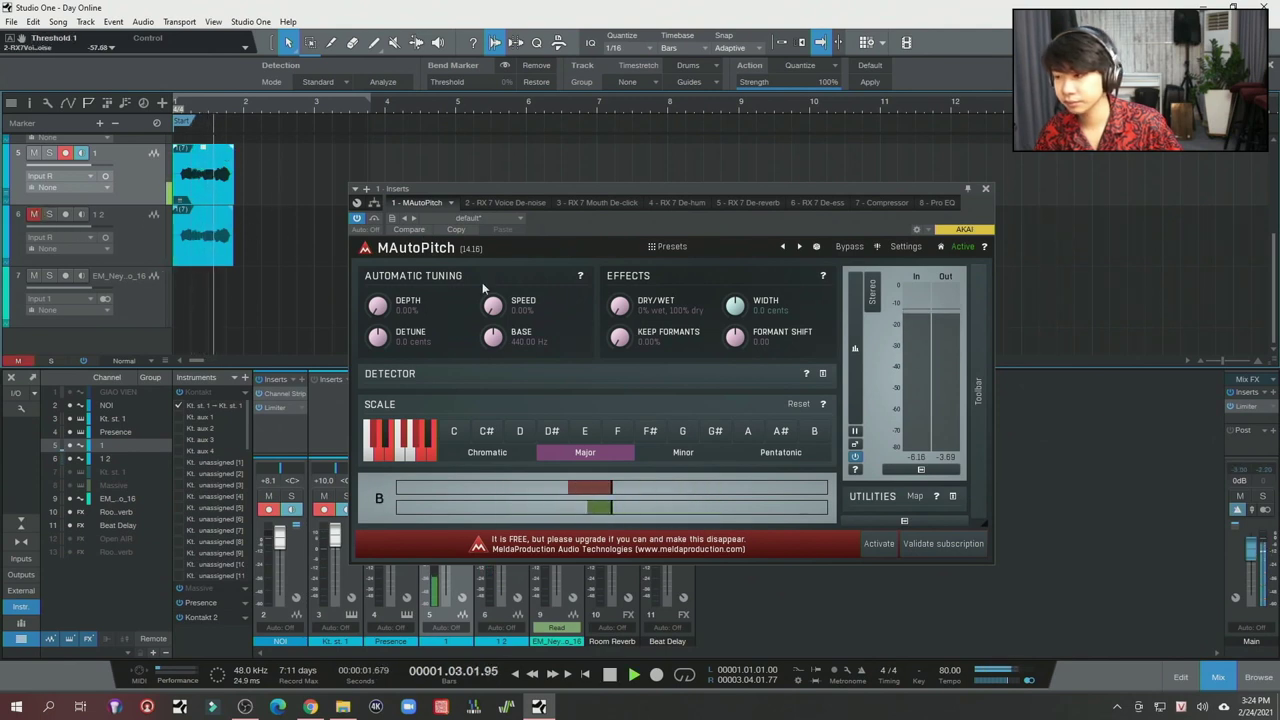
{"action": "key", "text": "space"}
- Set Dry/Wet to 100% wet, 0% dry and both Depth and Speed to 100%, and play the clip from near its start
{"action": "double_click", "coordinate": [617, 307]}
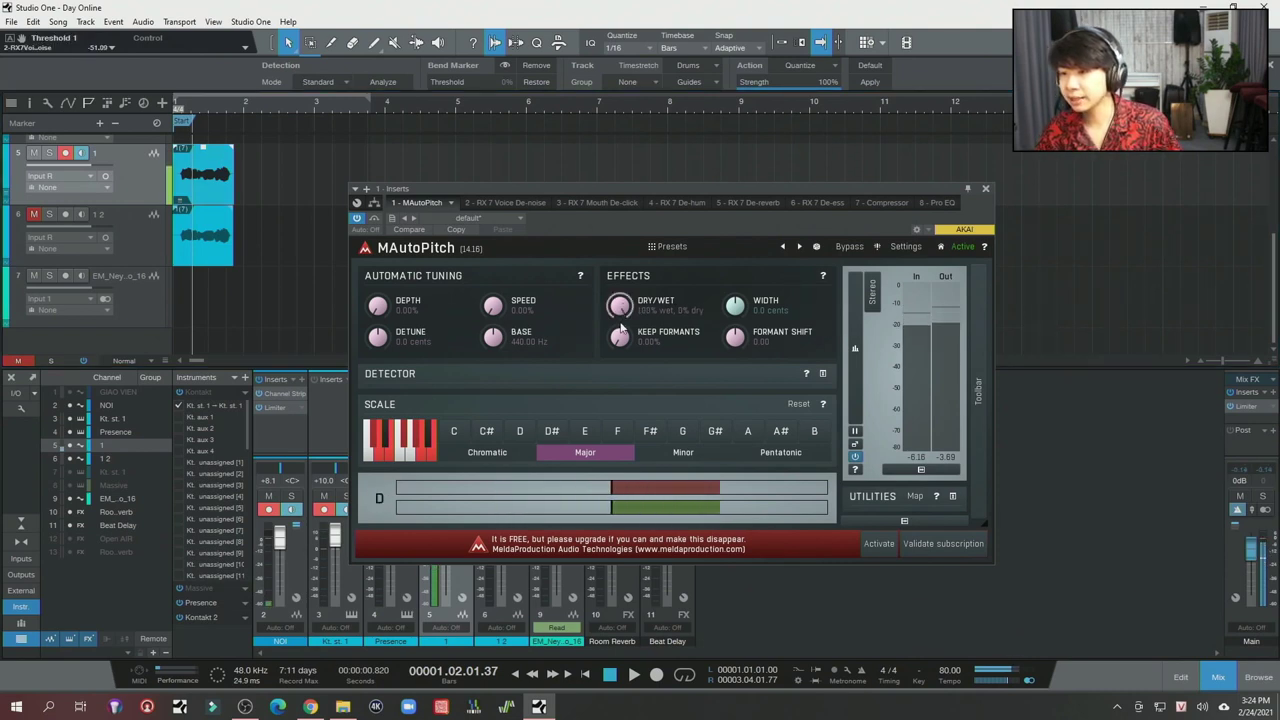
{"action": "double_click", "coordinate": [379, 307]}
{"action": "double_click", "coordinate": [492, 305]}
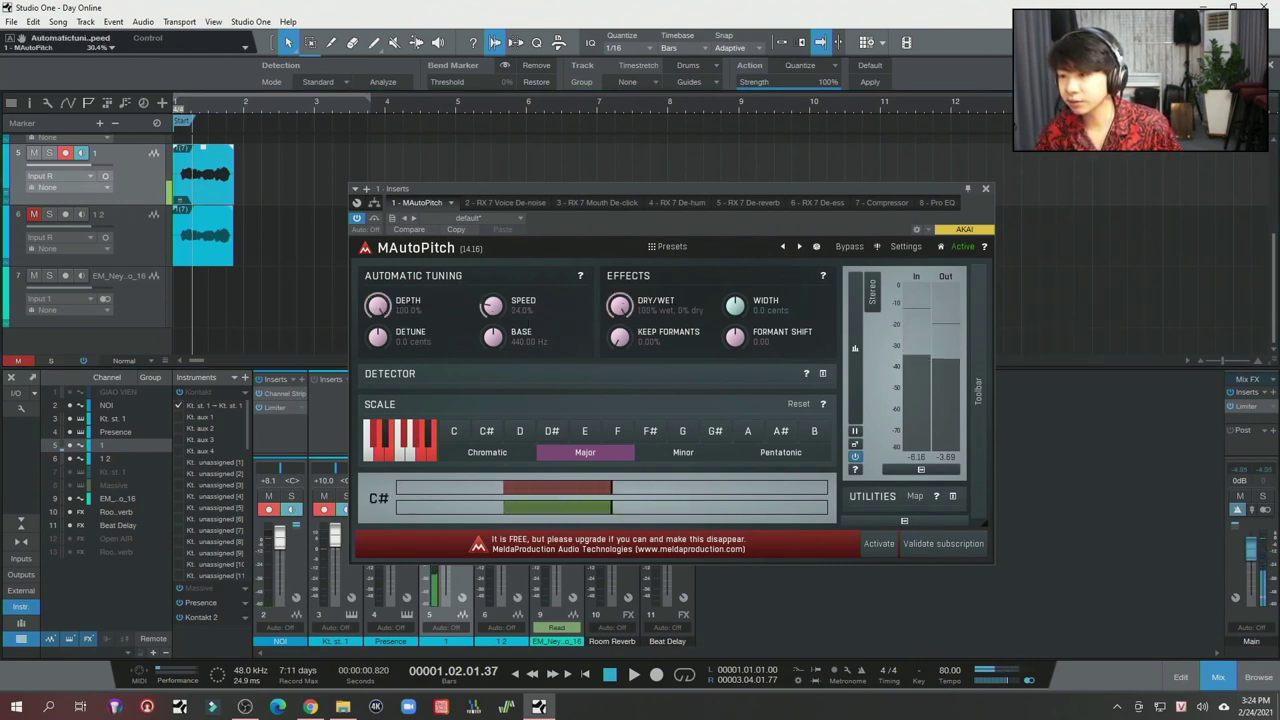
{"action": "left_click", "coordinate": [195, 110]}
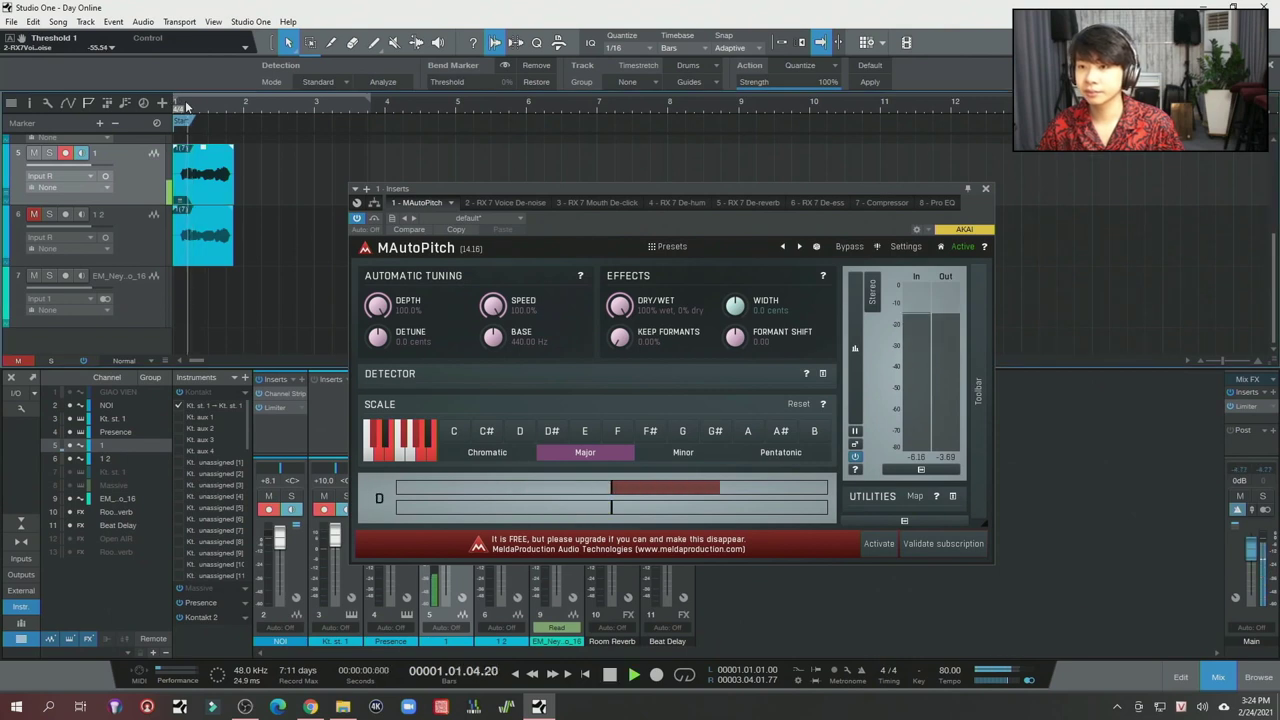
{"action": "left_click", "coordinate": [198, 115]}
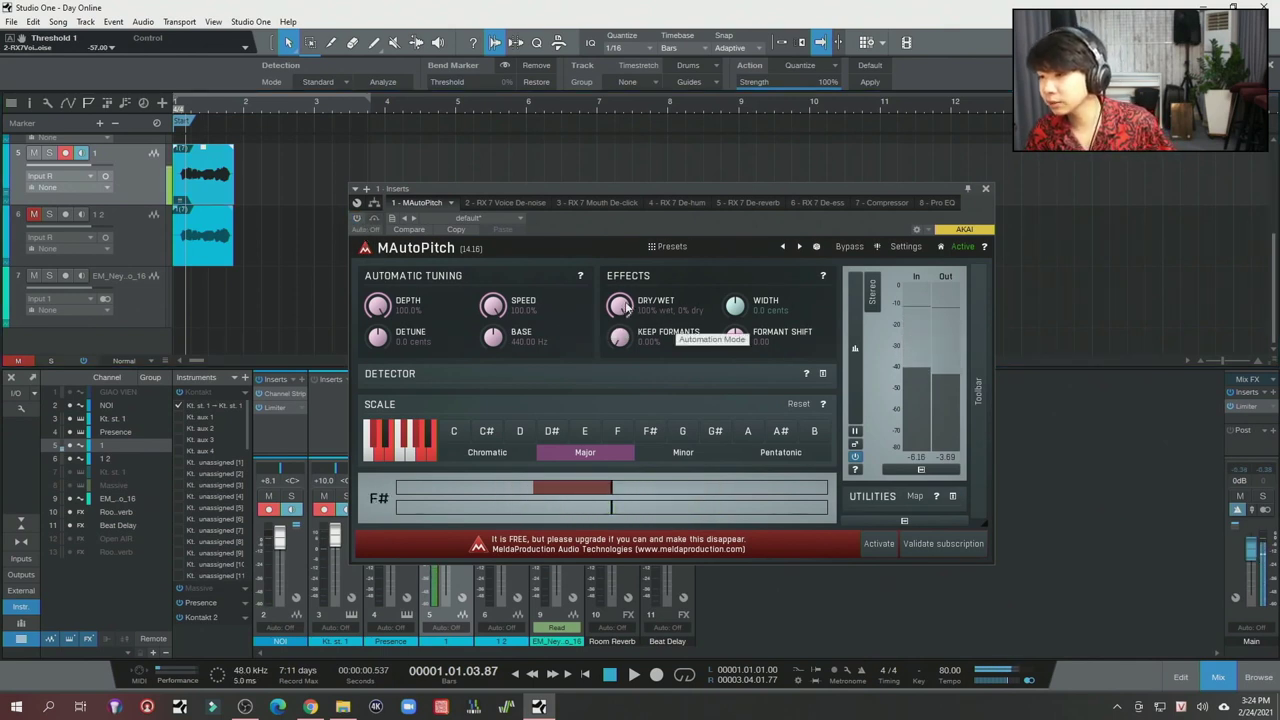
- Try Dry/Wet at 100% wet, 100% dry and play back the vocal to hear the blend
{"action": "mouse_move", "coordinate": [620, 305]}
{"action": "left_mouse_down"}
{"action": "mouse_move", "coordinate": [620, 290]}
{"action": "mouse_move", "coordinate": [620, 302]}
{"action": "left_mouse_up"}
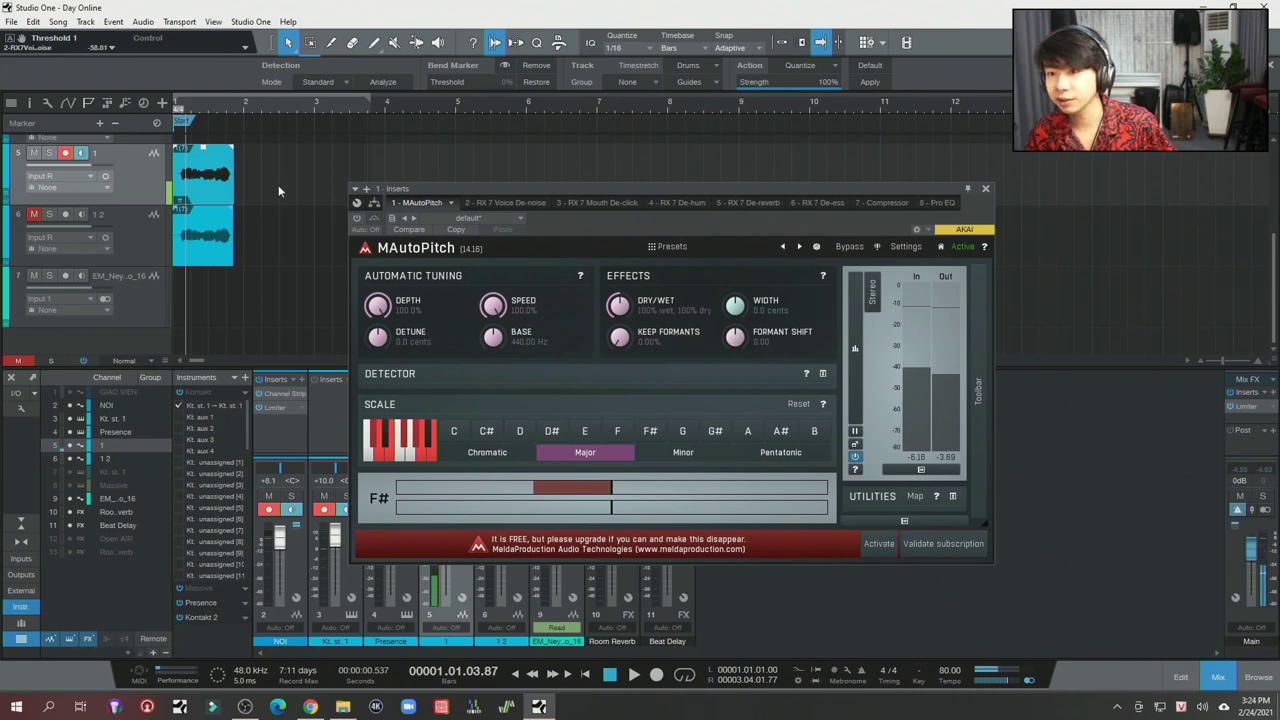
{"action": "key", "text": "space"}
{"action": "key", "text": "space"}
{"action": "key", "text": "space"}
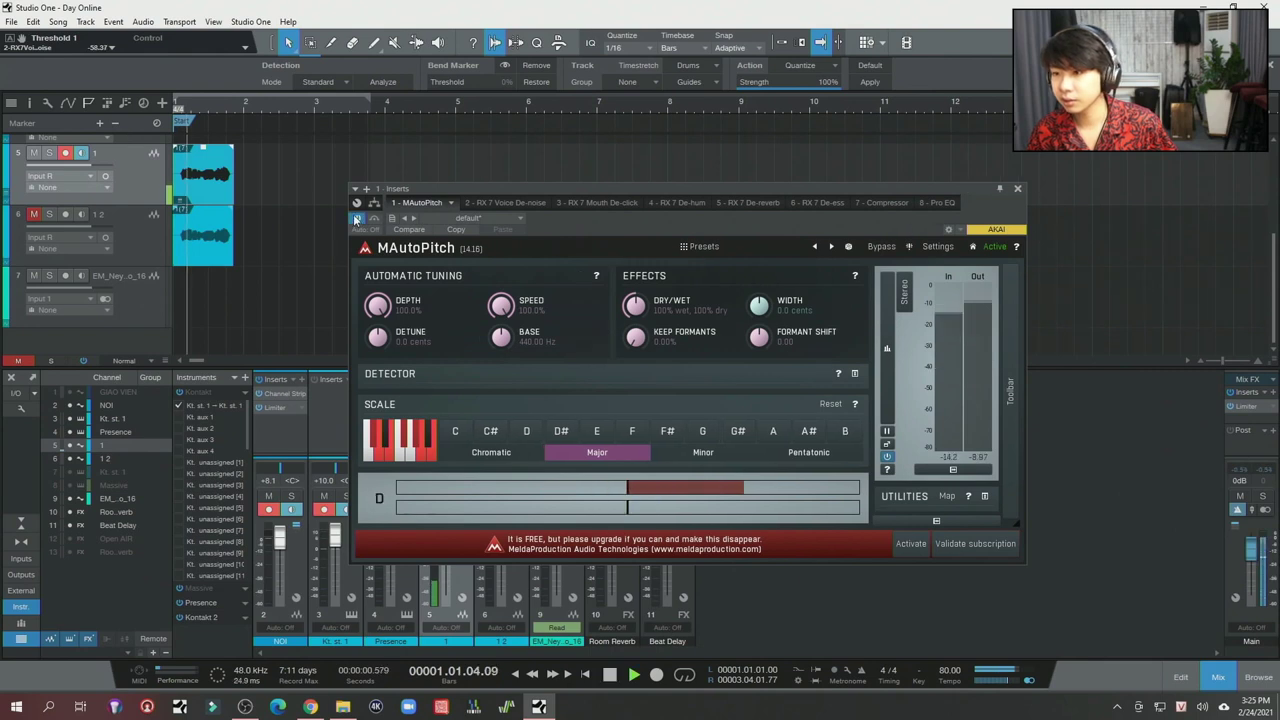
{"action": "key", "text": "space"}
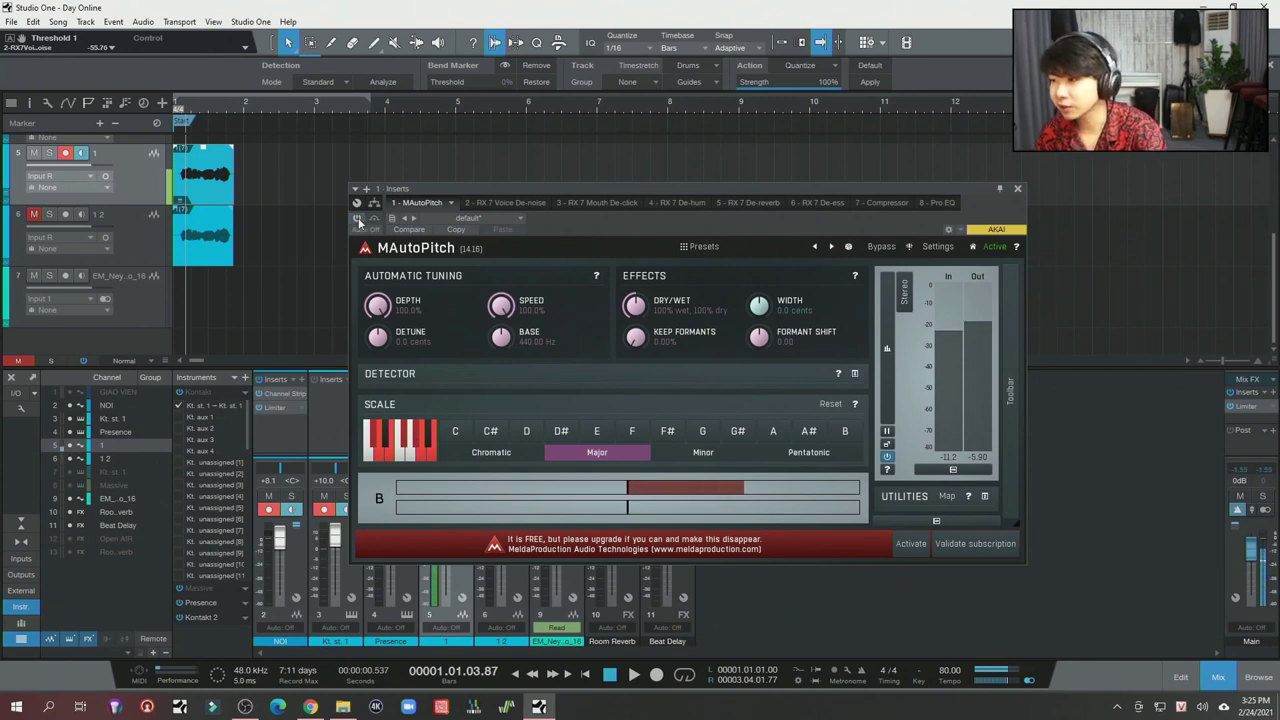
- Move the MAutoPitch window away from the webcam side and set Keep Formants to 100%
{"action": "left_click_drag", "start_coordinate": [685, 219], "coordinate": [578, 226]}
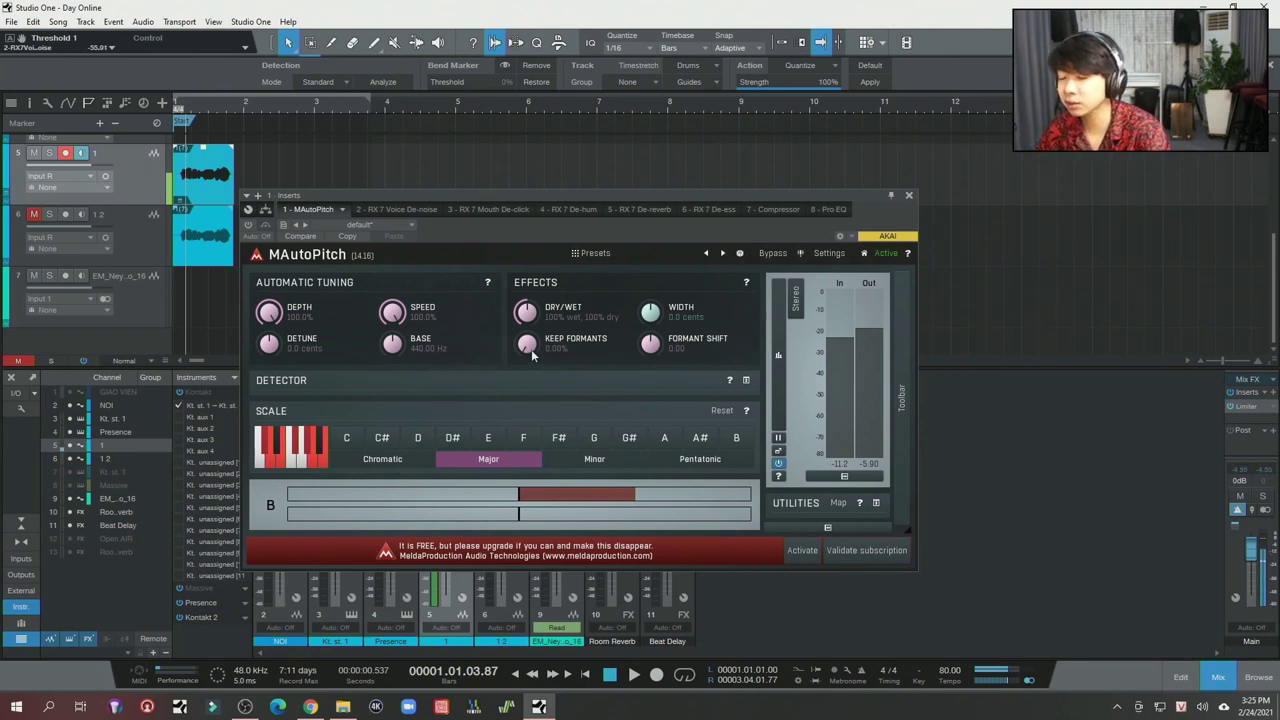
{"action": "left_click_drag", "start_coordinate": [531, 349], "coordinate": [527, 310]}
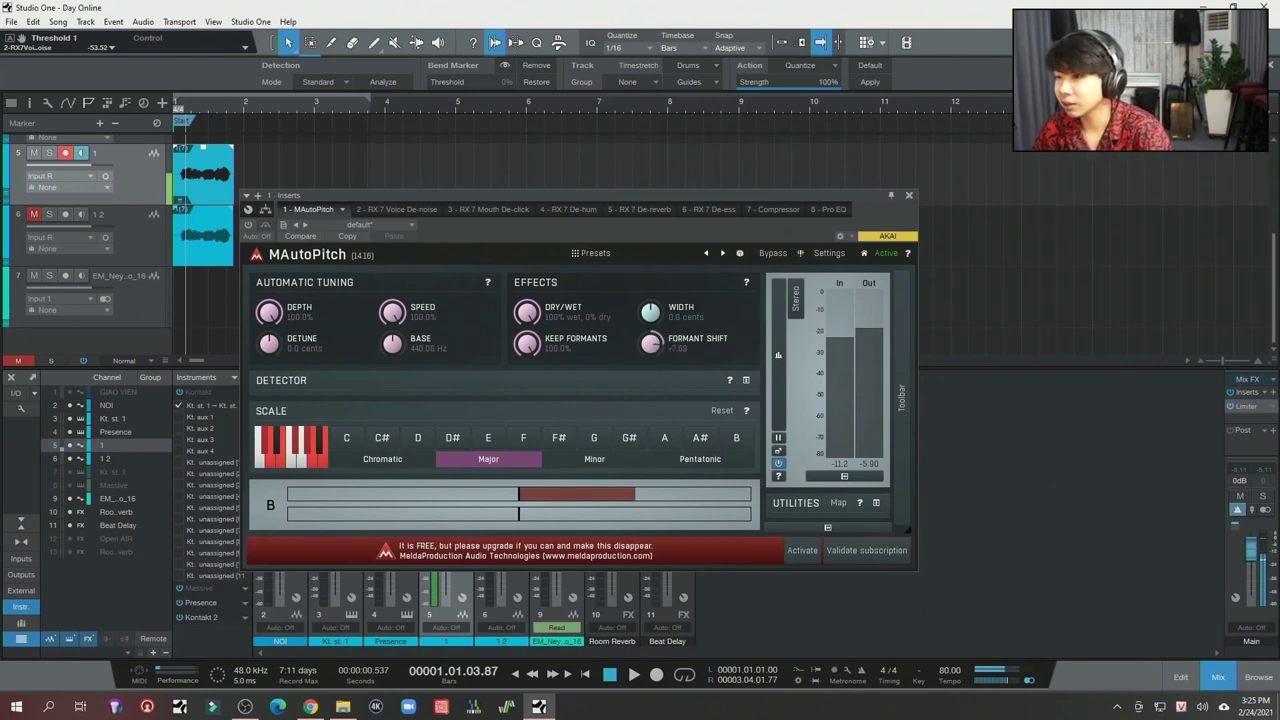
- Set Keep Formants to 0% with MAutoPitch enabled and play the vocal while lowering Formant Shift to about +5.9
{"action": "left_click", "coordinate": [246, 225]}
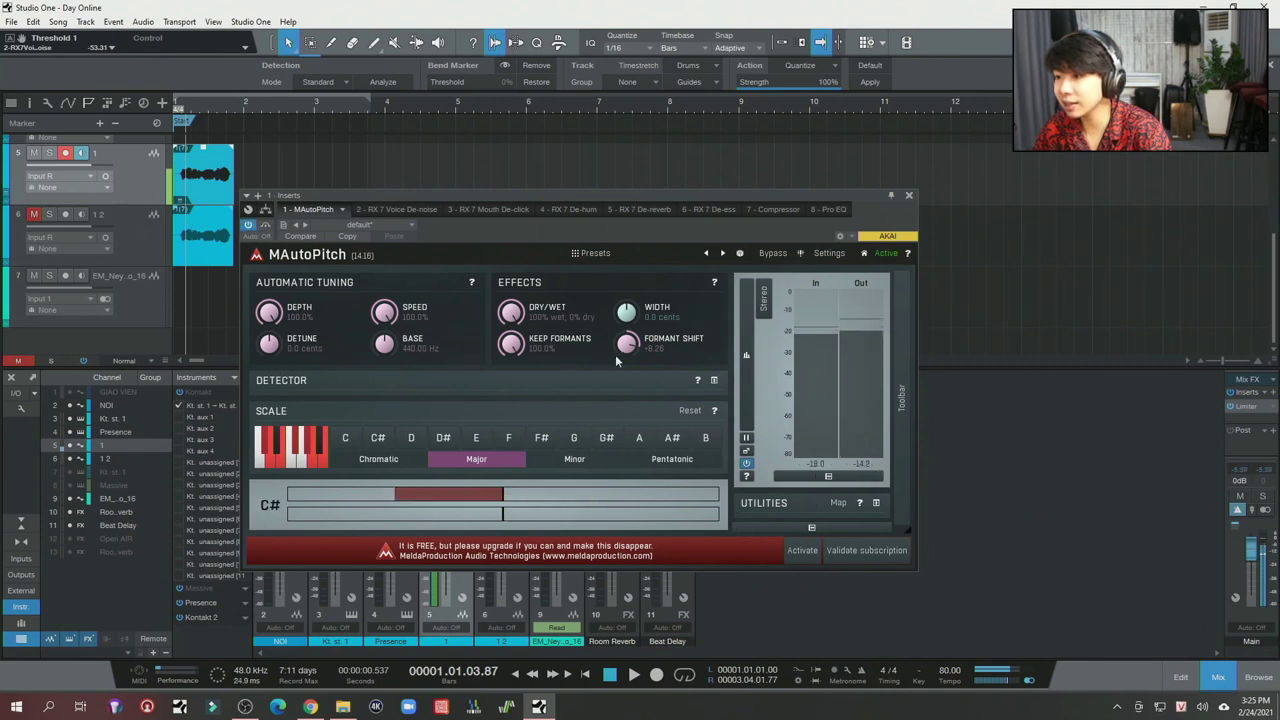
{"action": "left_click_drag", "start_coordinate": [626, 343], "coordinate": [626, 349]}
{"action": "left_click_drag", "start_coordinate": [511, 343], "coordinate": [511, 438]}
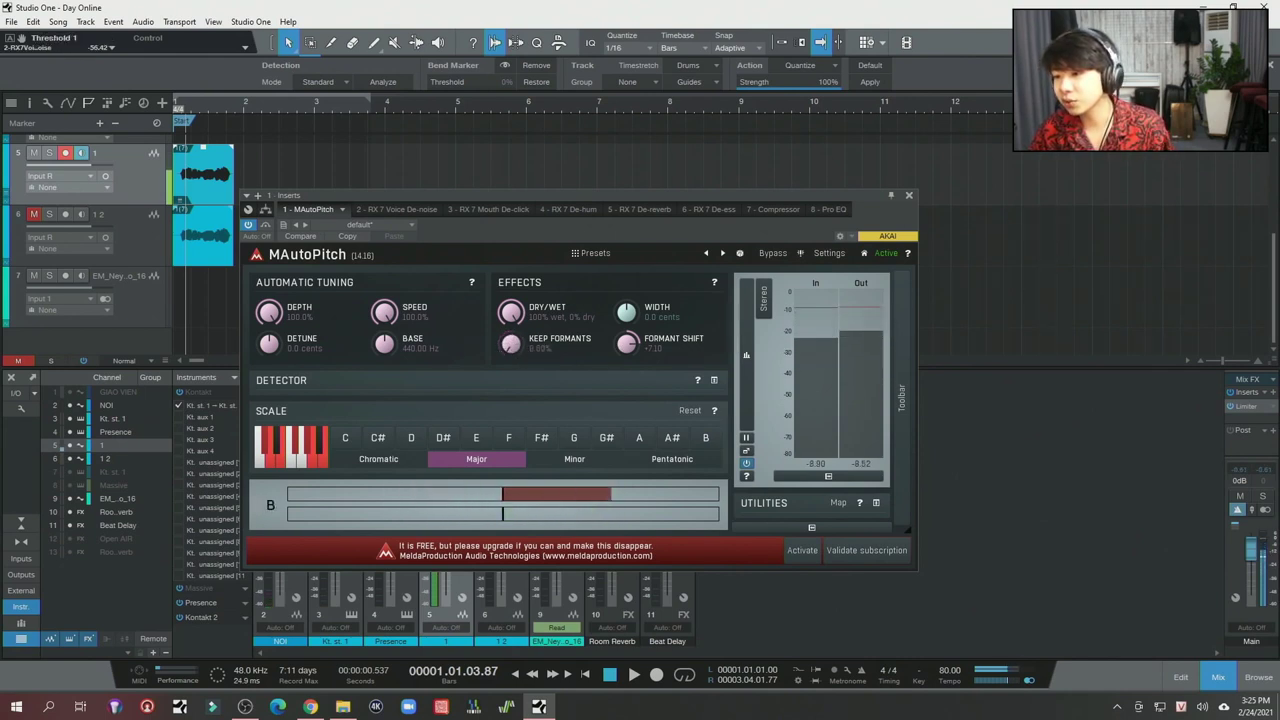
{"action": "key", "text": "space"}
{"action": "mouse_move", "coordinate": [626, 343]}
{"action": "left_mouse_down"}
{"action": "mouse_move", "coordinate": [626, 374]}
{"action": "mouse_move", "coordinate": [626, 349]}
{"action": "left_mouse_up"}
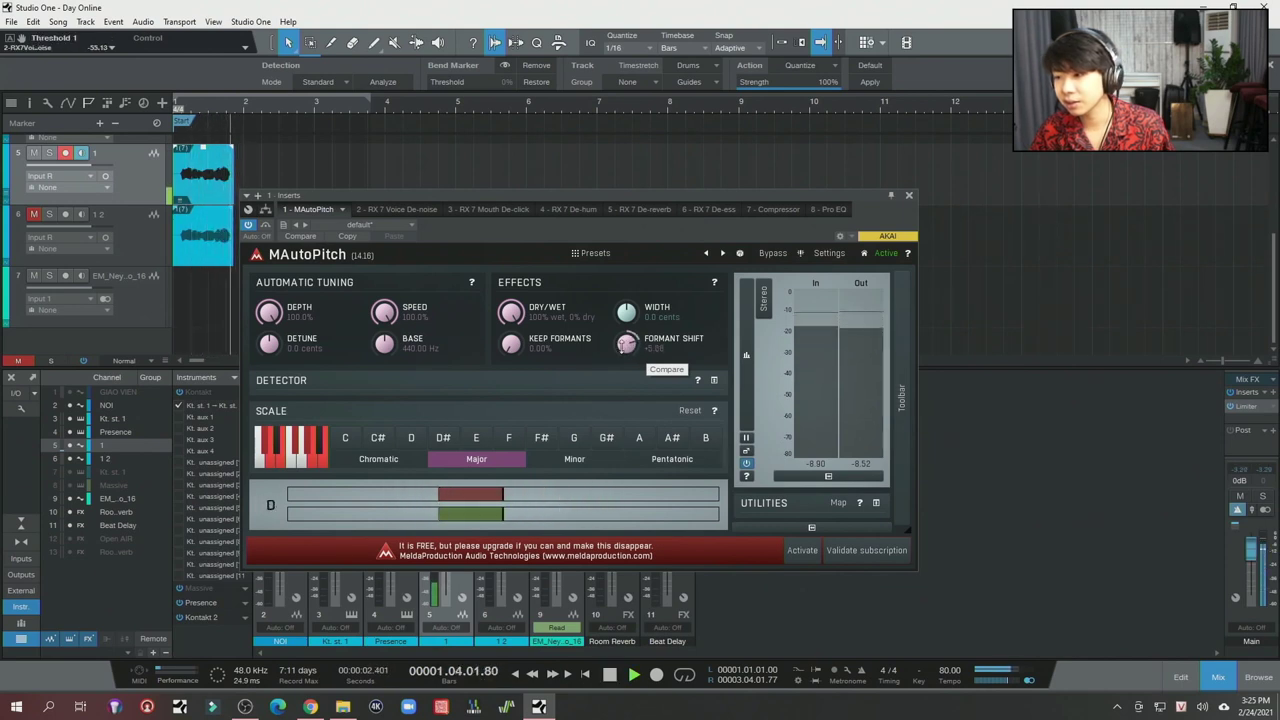
- Stop playback and reset Formant Shift to 0
{"action": "key", "text": "comma"}
{"action": "key", "text": "space"}
{"action": "double_click", "coordinate": [626, 343]}
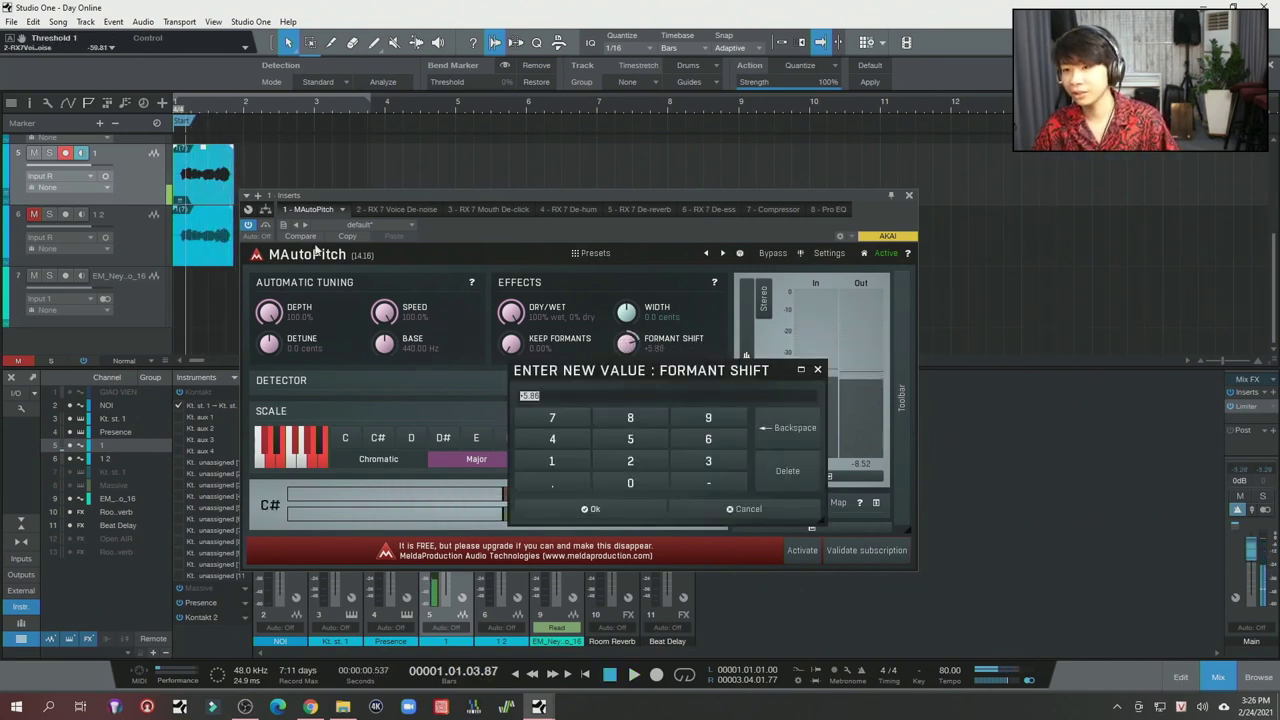
{"action": "left_click", "coordinate": [745, 509]}
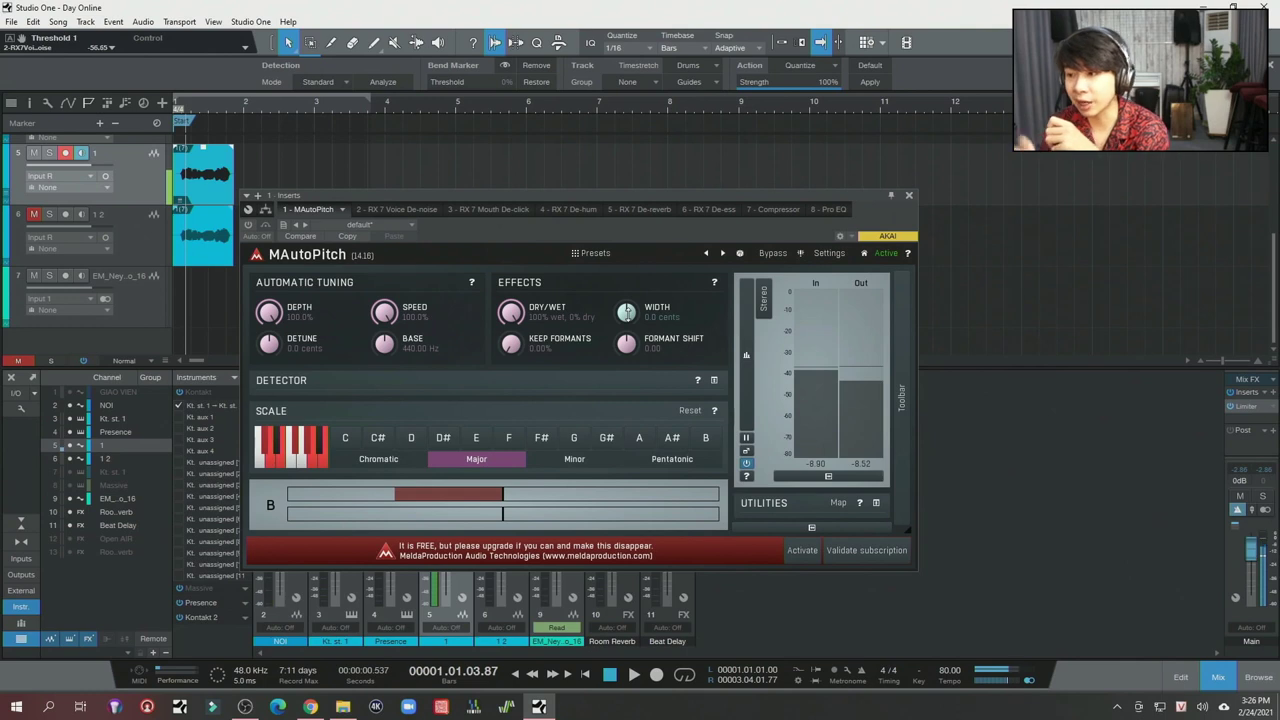
- Unmute vocal track 1 2 and pan vocal track 1 hard left, moving the MAutoPitch window clear of the mixer
{"action": "left_click", "coordinate": [123, 234]}
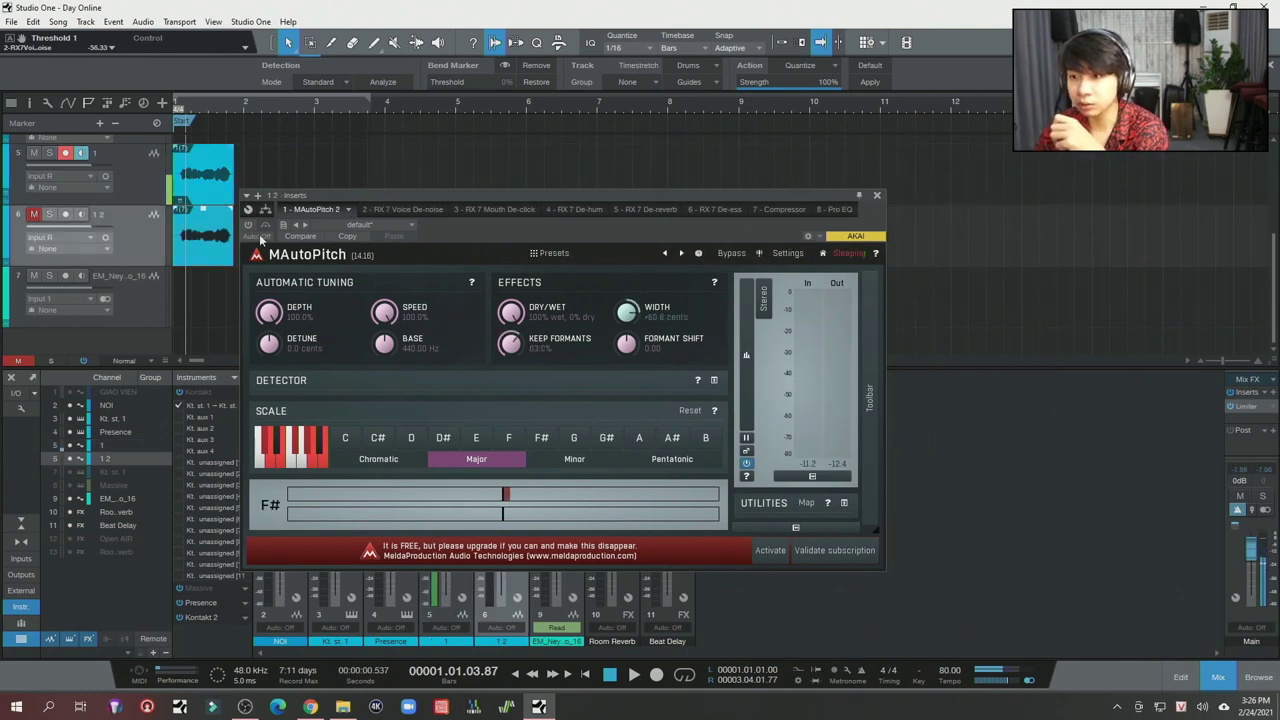
{"action": "left_click_drag", "start_coordinate": [287, 198], "coordinate": [381, 215]}
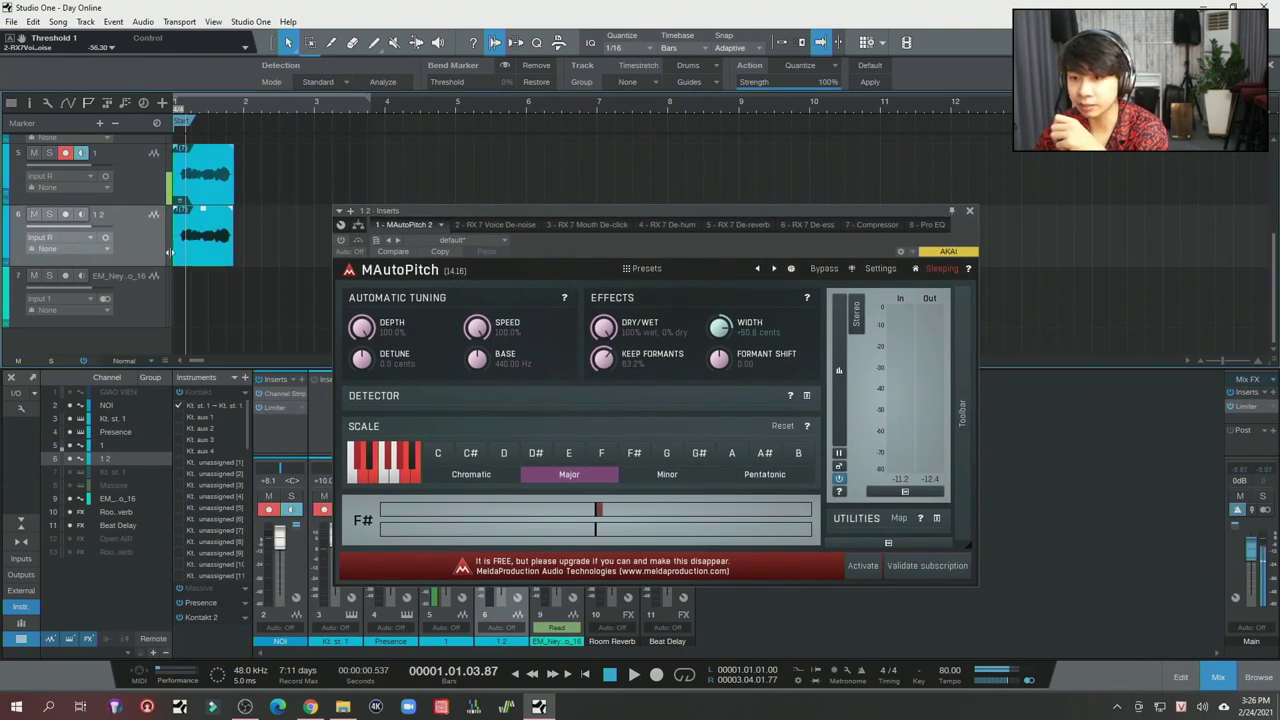
{"action": "left_click_drag", "start_coordinate": [606, 260], "coordinate": [854, 154]}
{"action": "left_click_drag", "start_coordinate": [441, 470], "coordinate": [400, 478]}
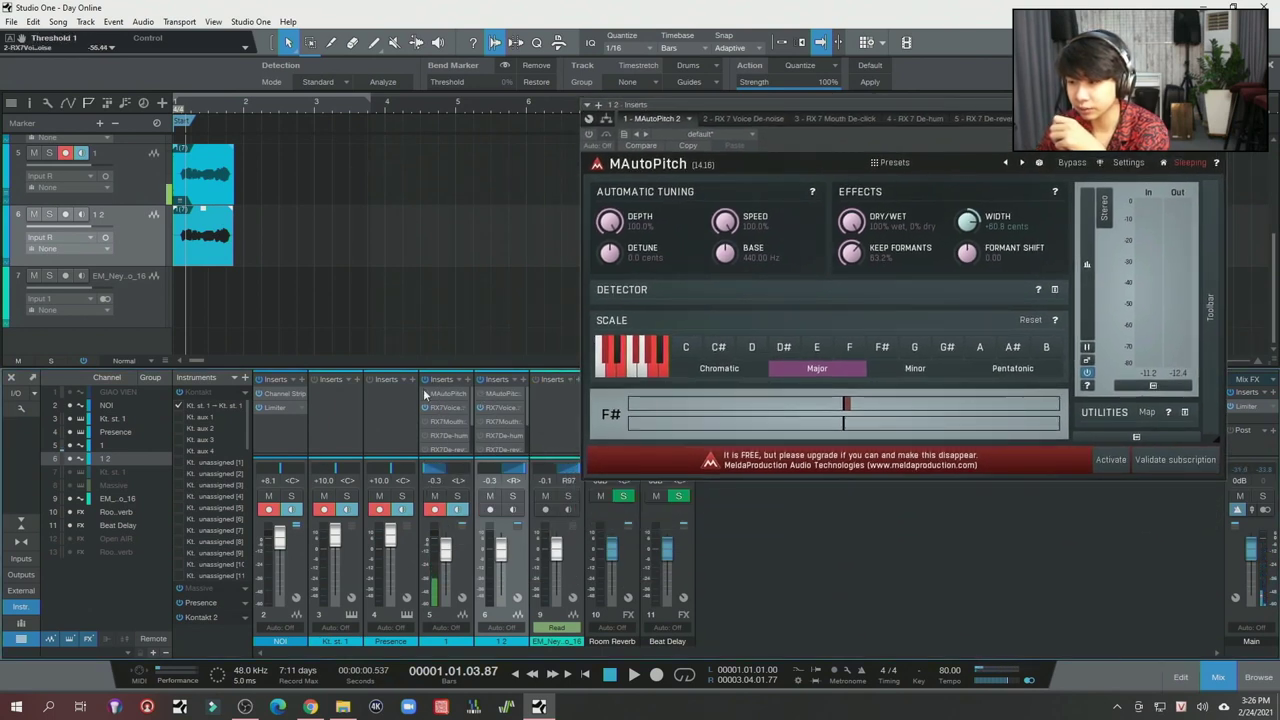
- Enable MAutoPitch on track 1 2 and set Width on track 1's instance to -54.4 cents while playing both vocals
{"action": "left_click", "coordinate": [482, 394]}
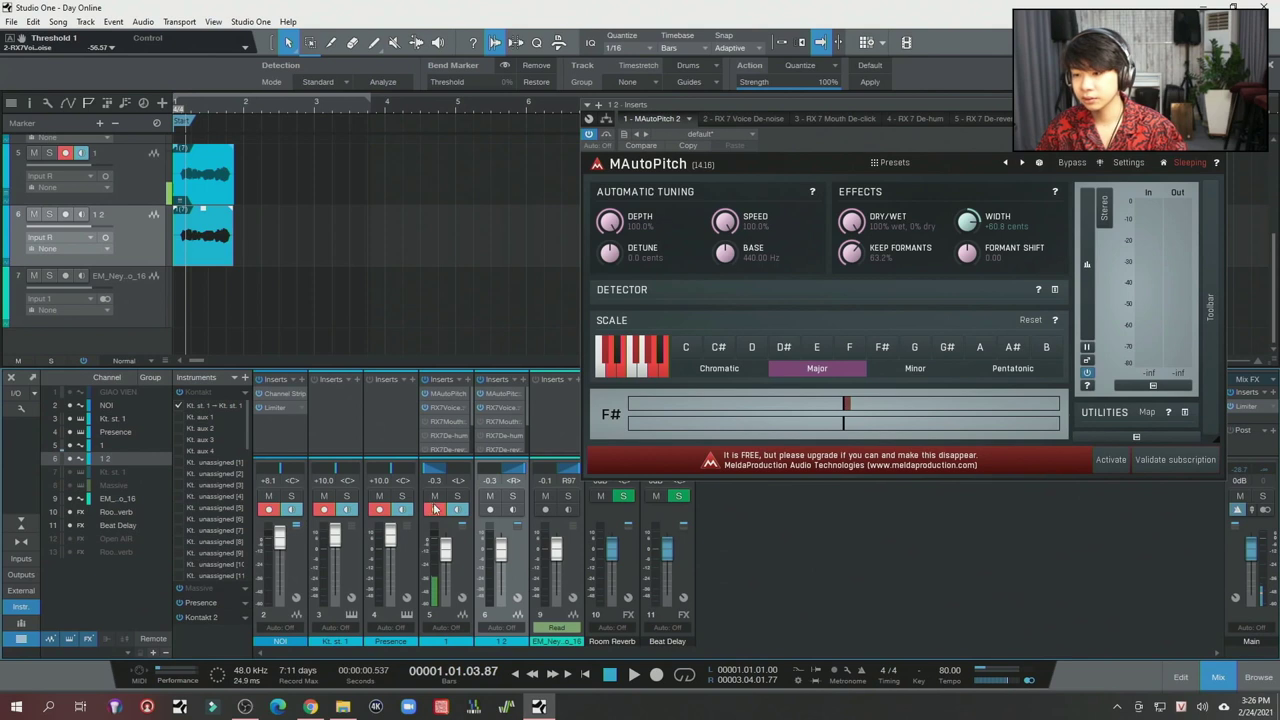
{"action": "key", "text": "space"}
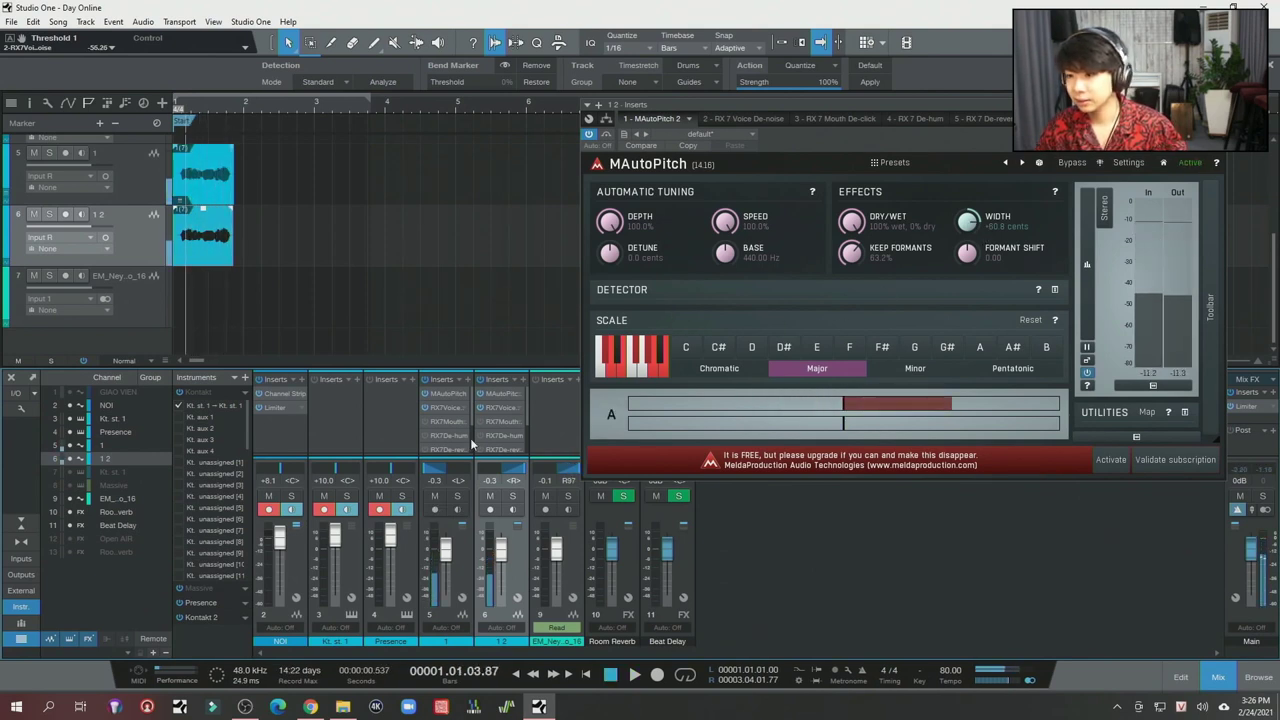
{"action": "left_click", "coordinate": [448, 392]}
{"action": "left_click_drag", "start_coordinate": [968, 232], "coordinate": [965, 222]}
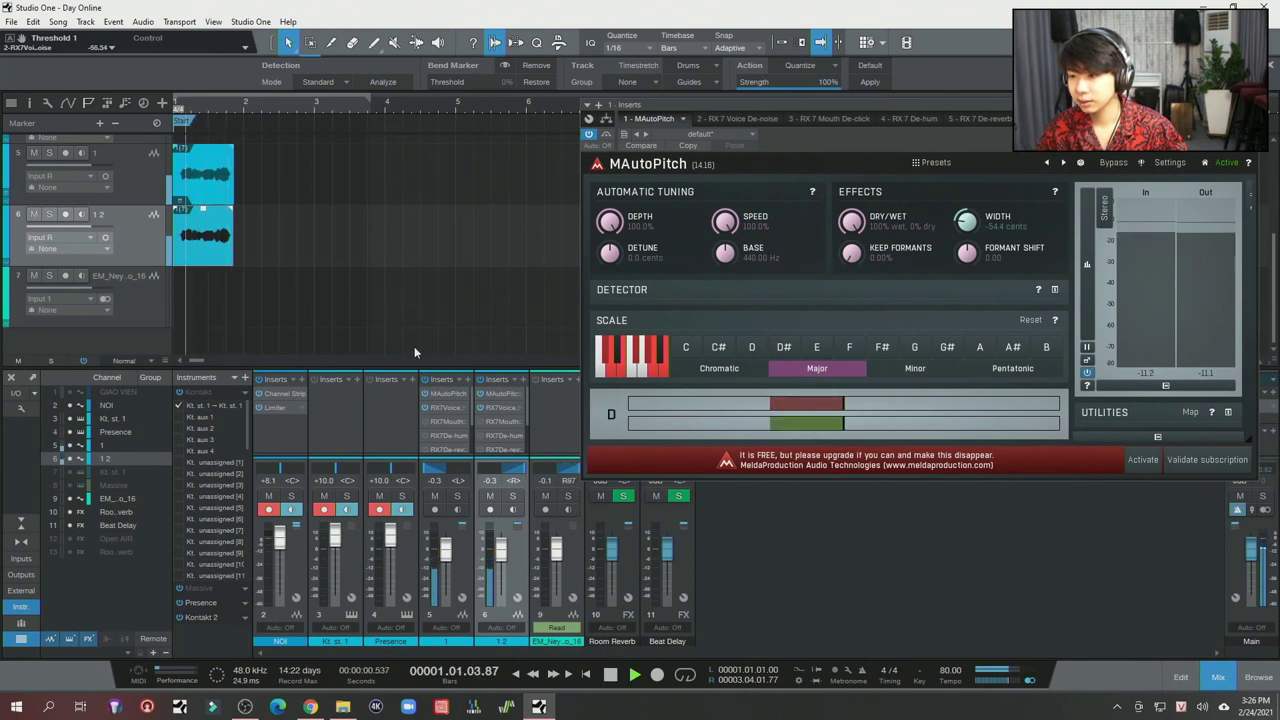
{"action": "key", "text": "space"}
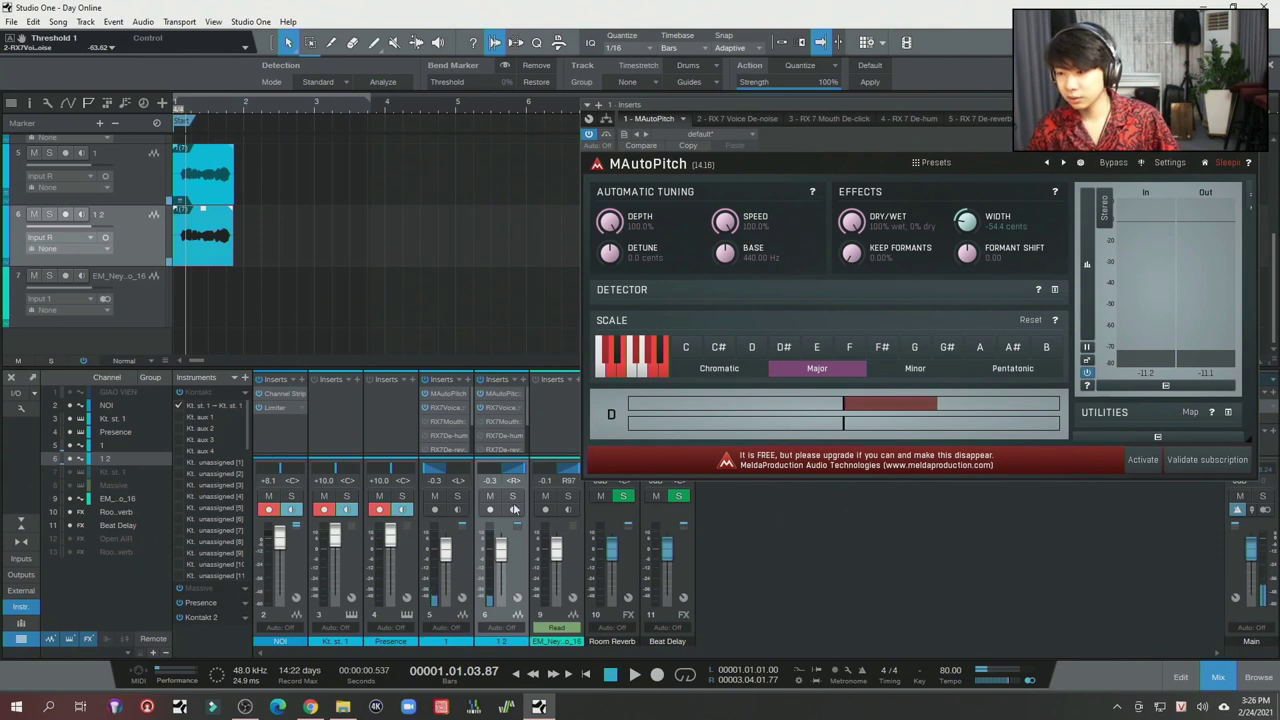
- Arm vocal track 1 and switch its MAutoPitch scale through Minor and Pentatonic to Chromatic
{"action": "left_click", "coordinate": [435, 510]}
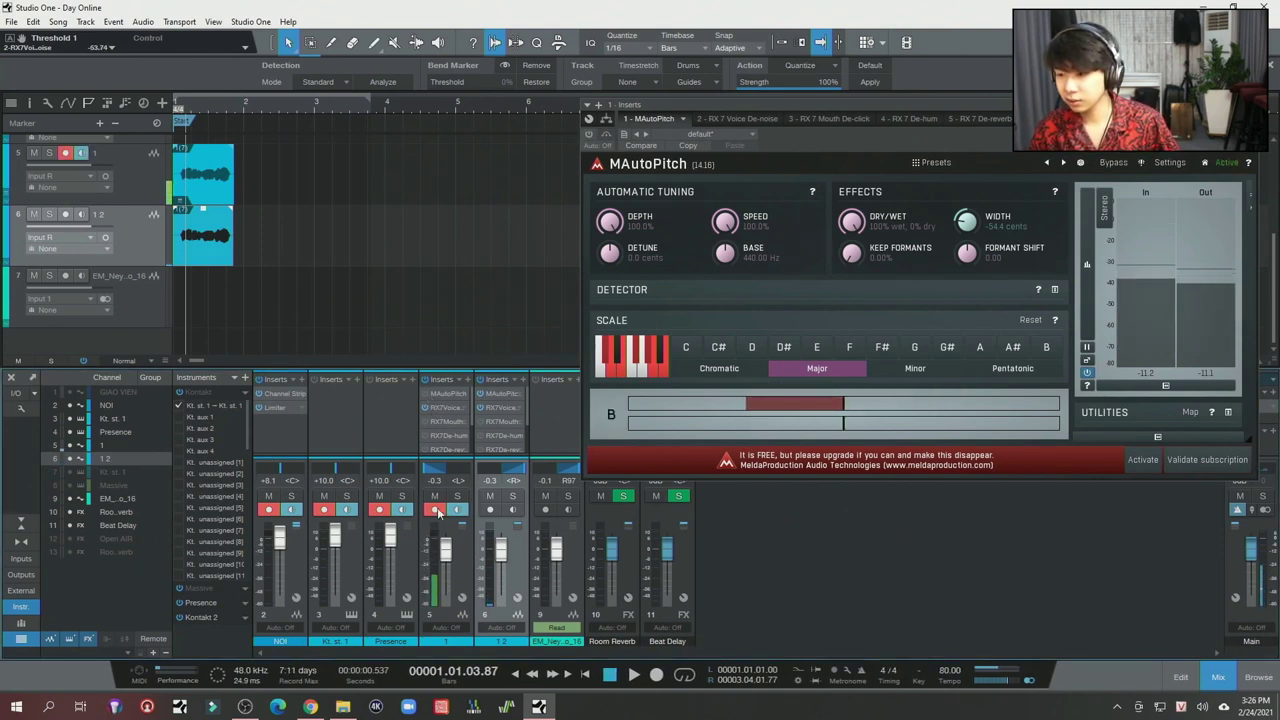
{"action": "left_click", "coordinate": [214, 193]}
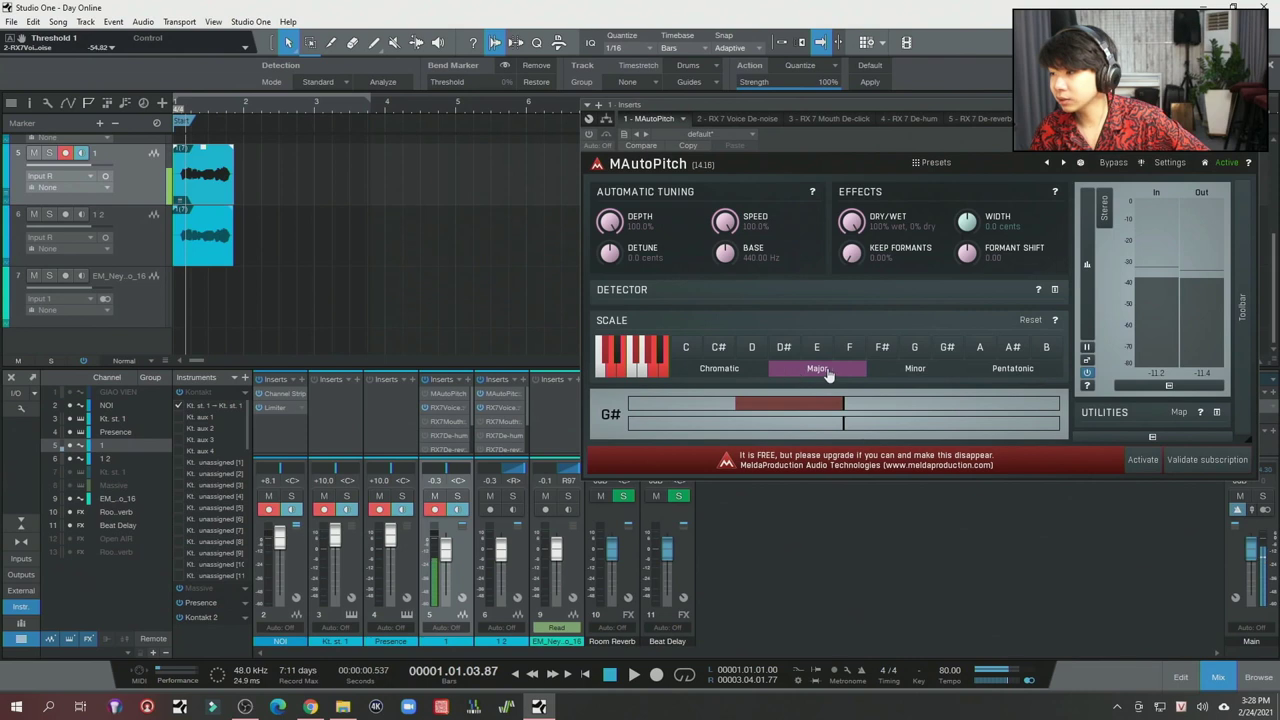
{"action": "left_click", "coordinate": [883, 371]}
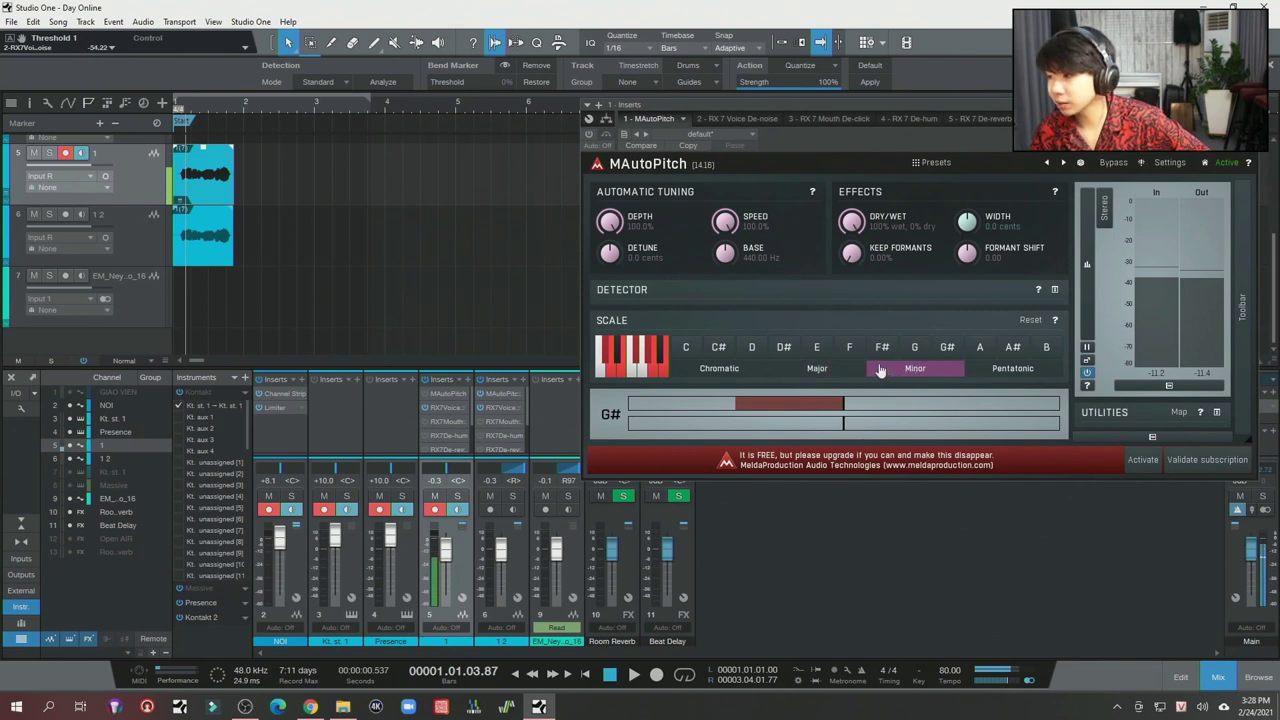
{"action": "left_click", "coordinate": [1001, 369]}
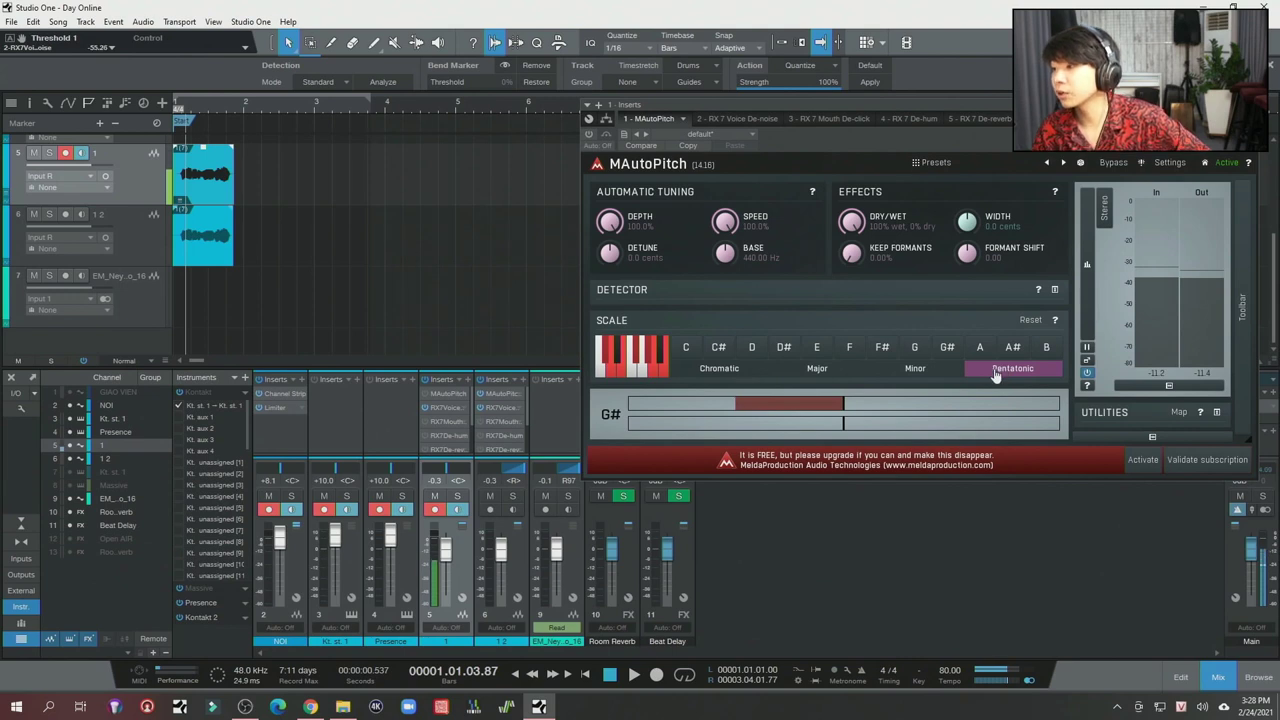
{"action": "left_click", "coordinate": [722, 370]}
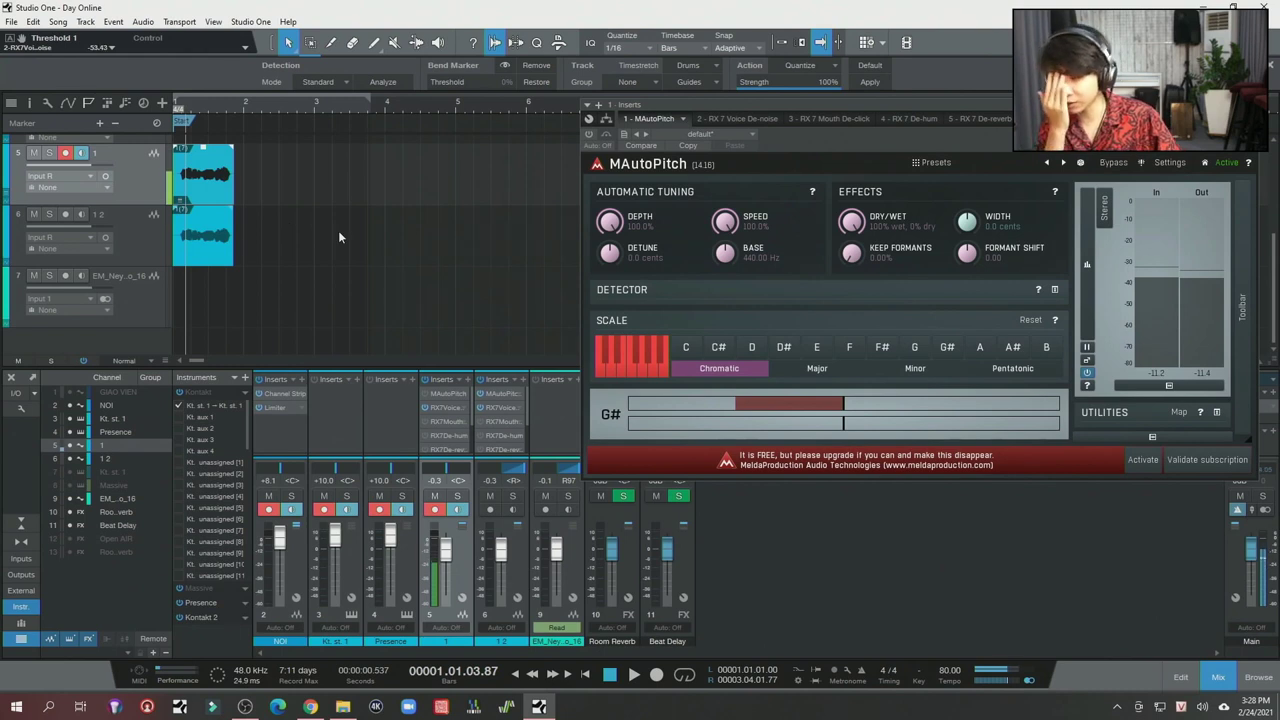
- Start and stop playback briefly and disarm vocal track 1
{"action": "key", "text": "space"}
{"action": "key", "text": "space"}
{"action": "left_click", "coordinate": [66, 154]}
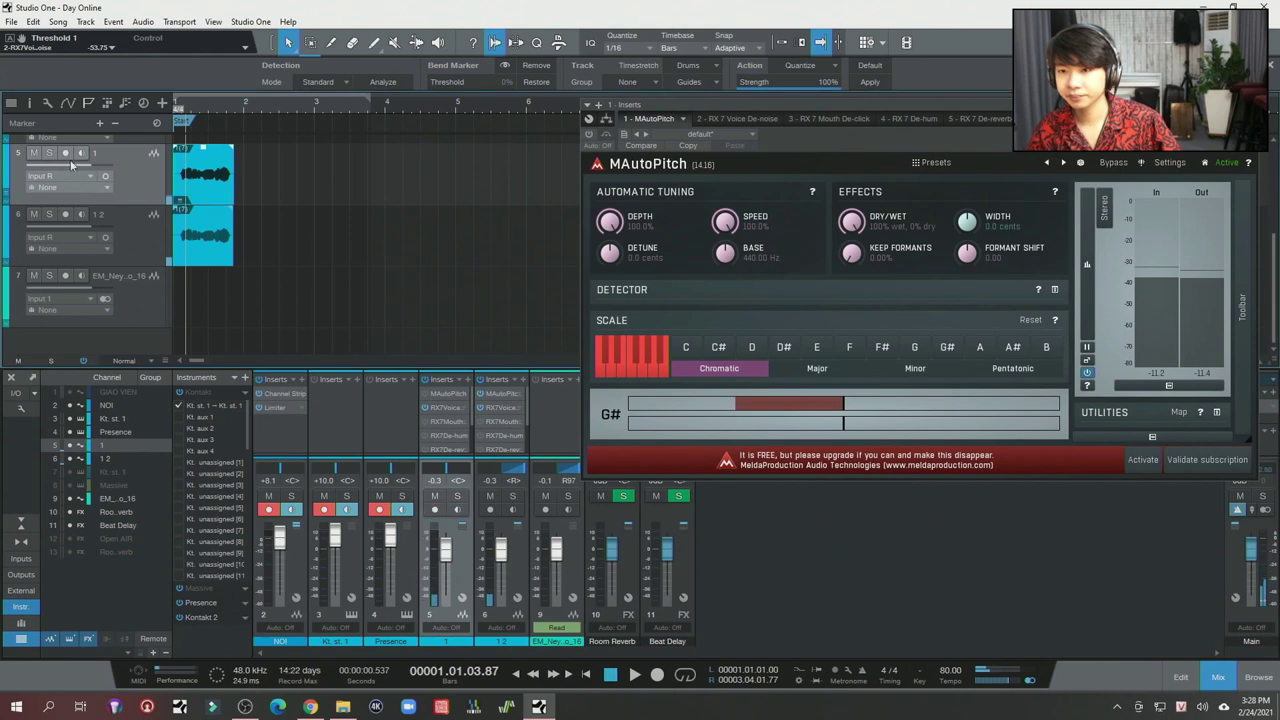
- Delete the duplicate vocal clip on track 1 2 and play back the remaining clip on track 1
{"action": "left_click", "coordinate": [204, 241]}
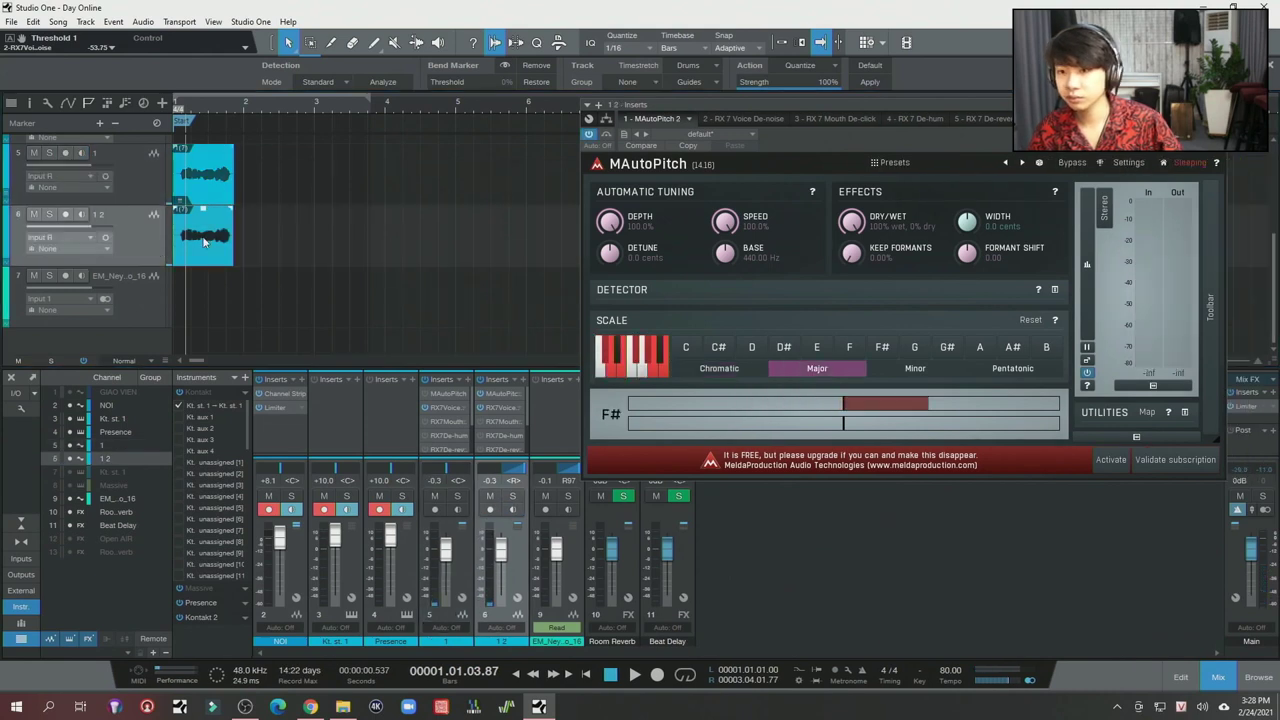
{"action": "key", "text": "Delete"}
{"action": "key", "text": "space"}
{"action": "left_click_drag", "start_coordinate": [200, 172], "coordinate": [200, 172]}
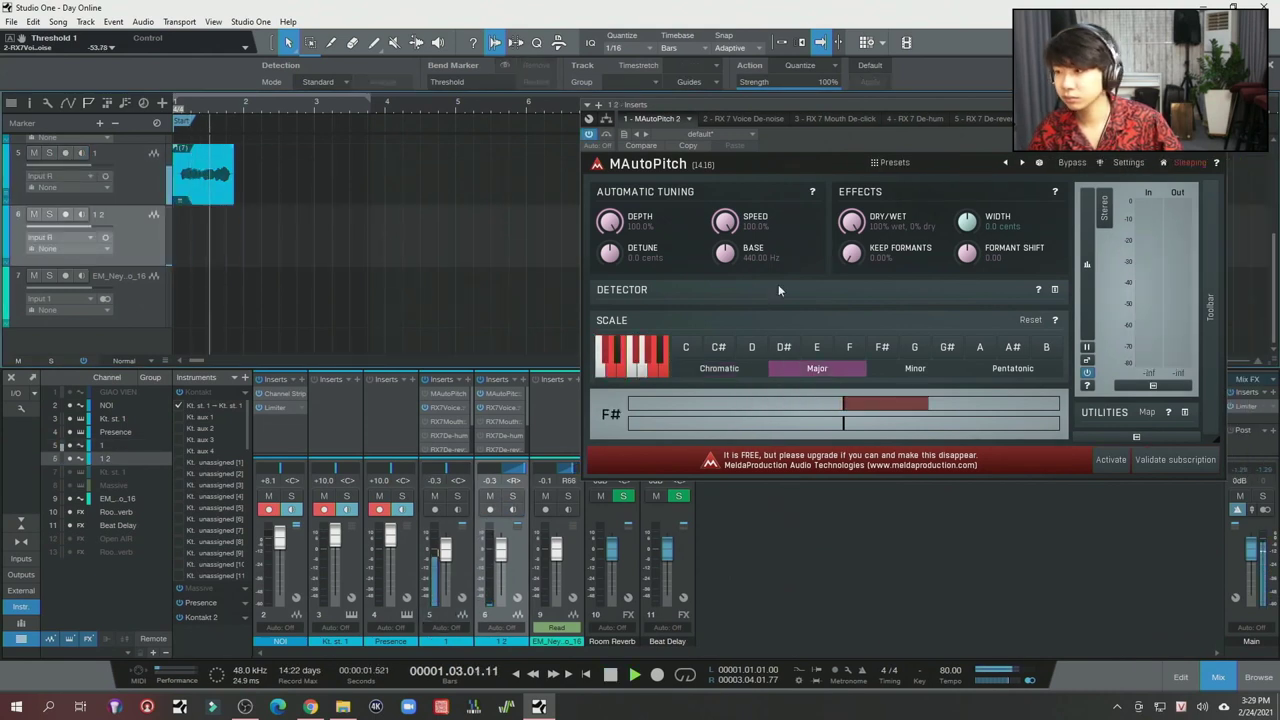
{"action": "key", "text": "space"}
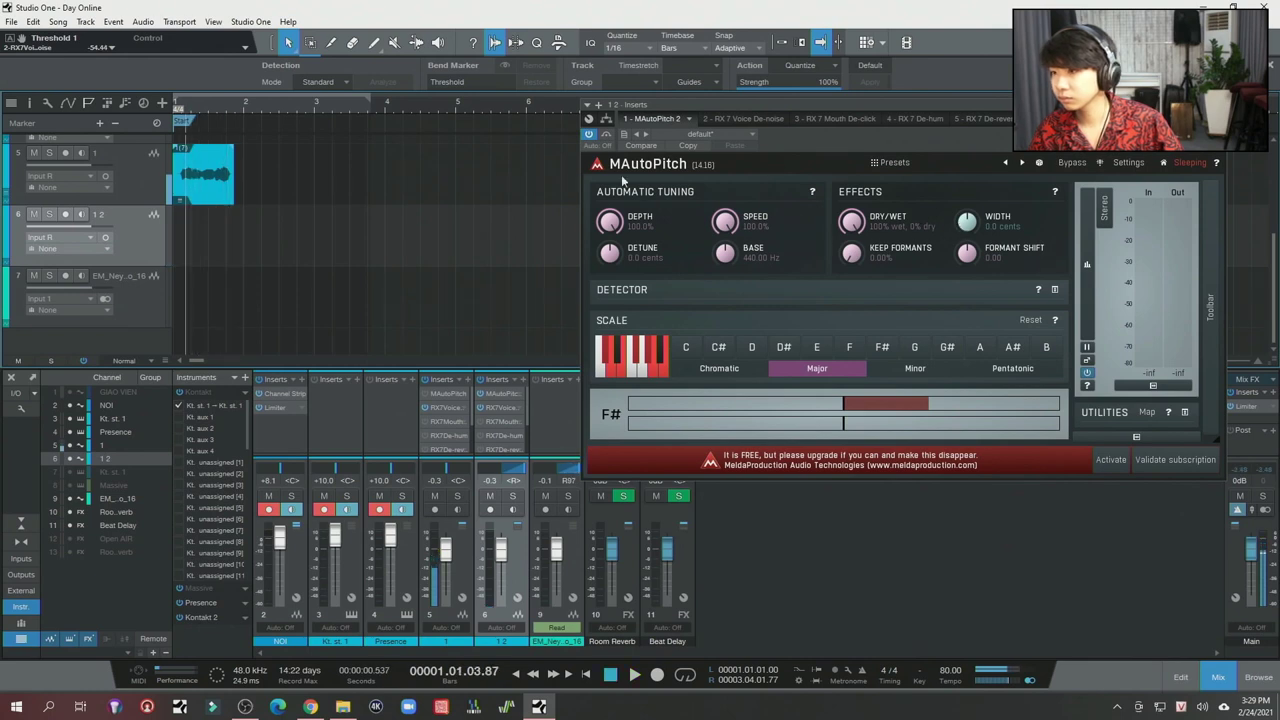
- Play vocal track 1 with its MAutoPitch enabled on the Chromatic scale
{"action": "left_click", "coordinate": [129, 164]}
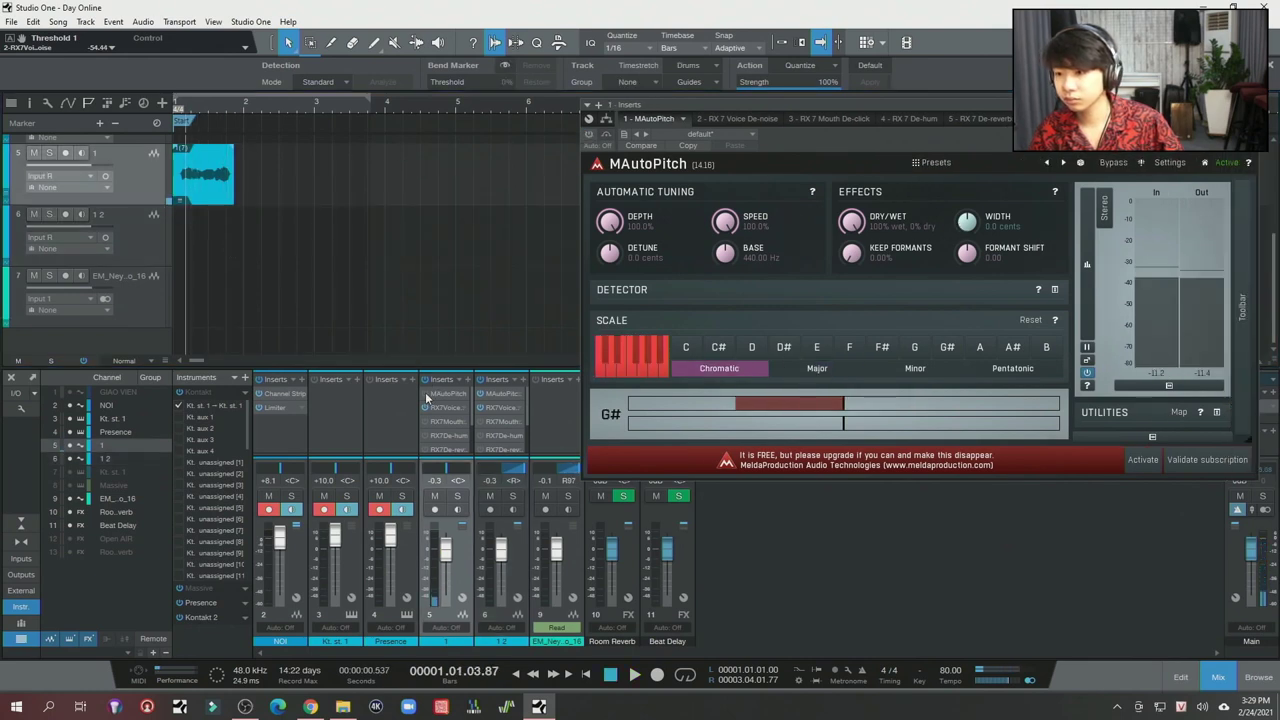
{"action": "key", "text": "space"}
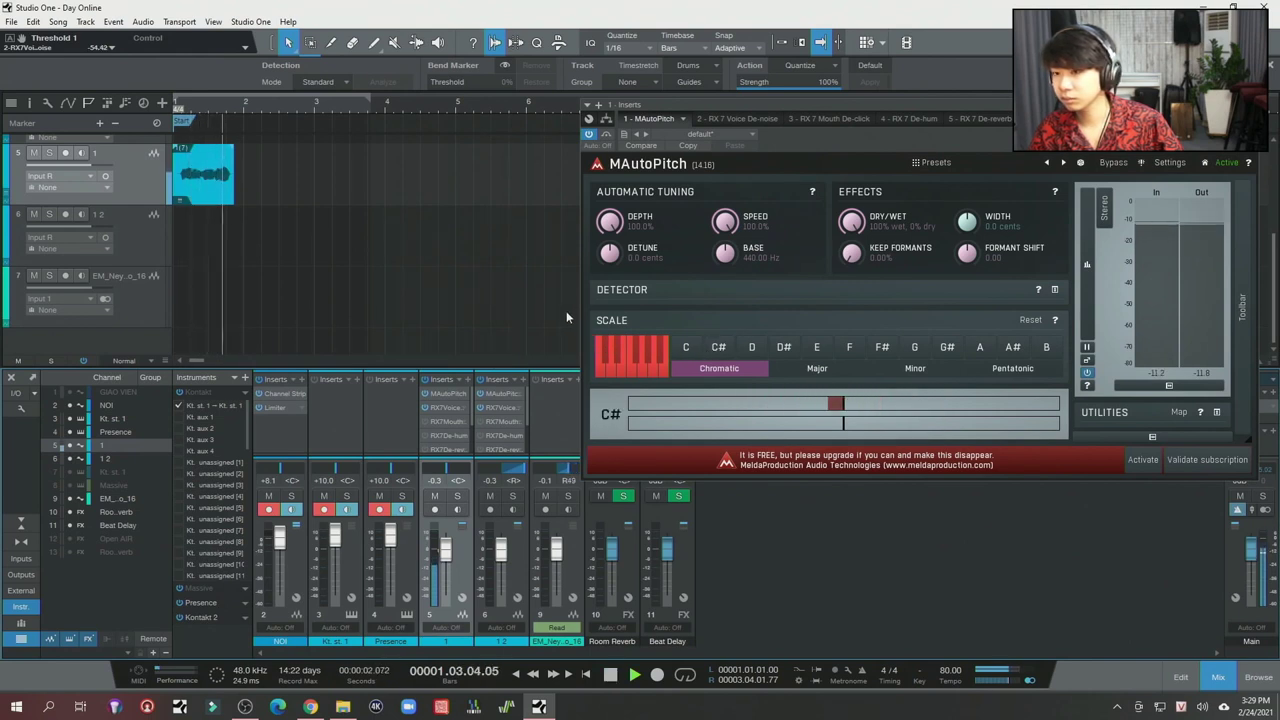
{"action": "key", "text": "space"}
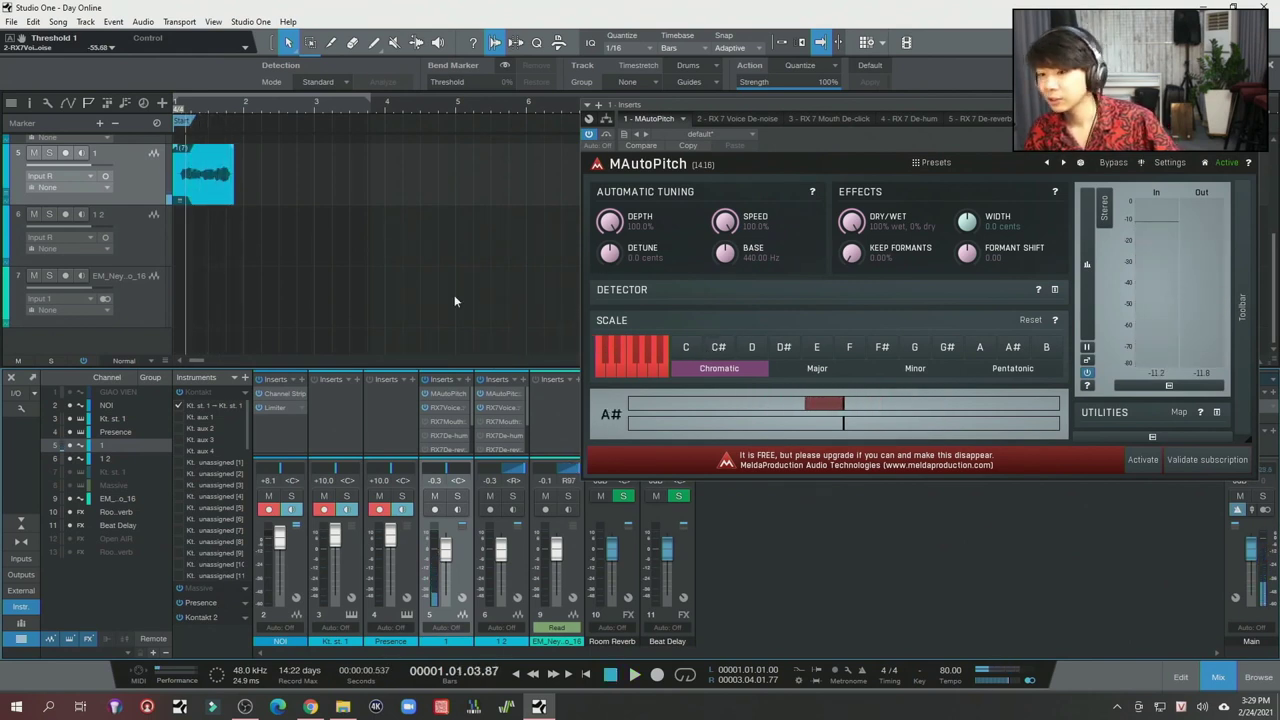
- Re-arm vocal track 1 and set its MAutoPitch scale to A Major
{"action": "left_click", "coordinate": [433, 510]}
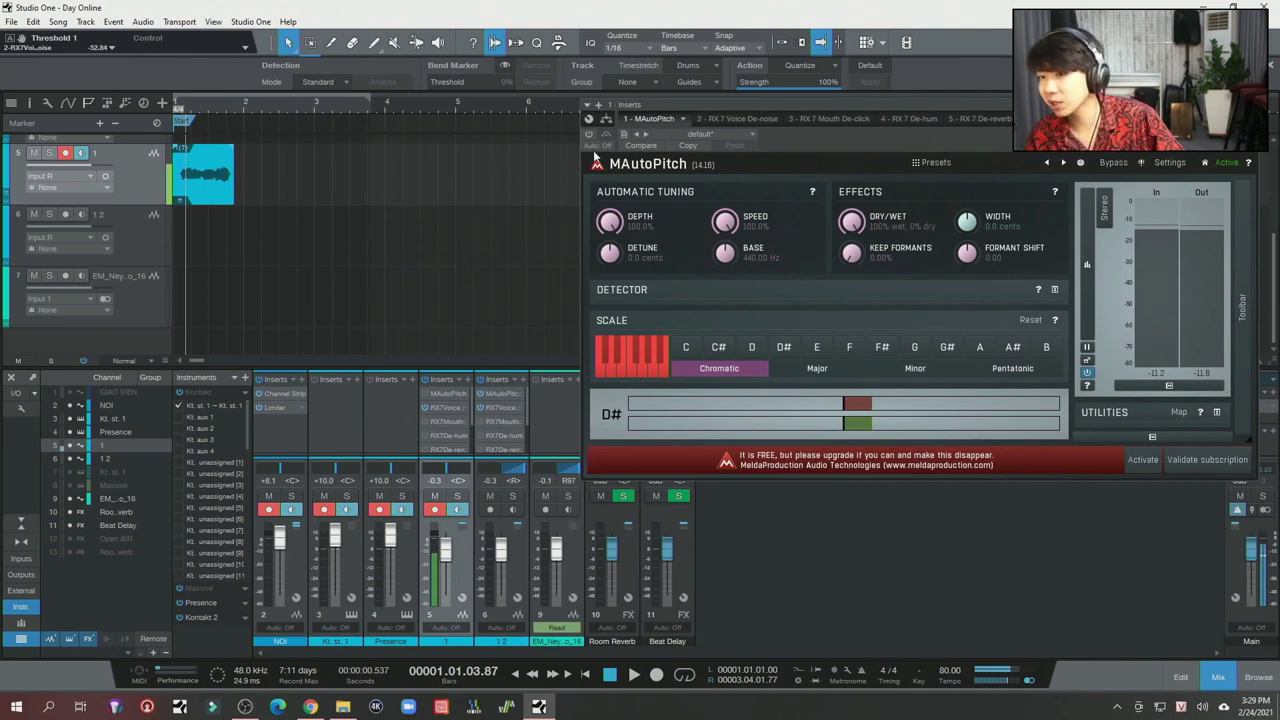
{"action": "left_click", "coordinate": [816, 369]}
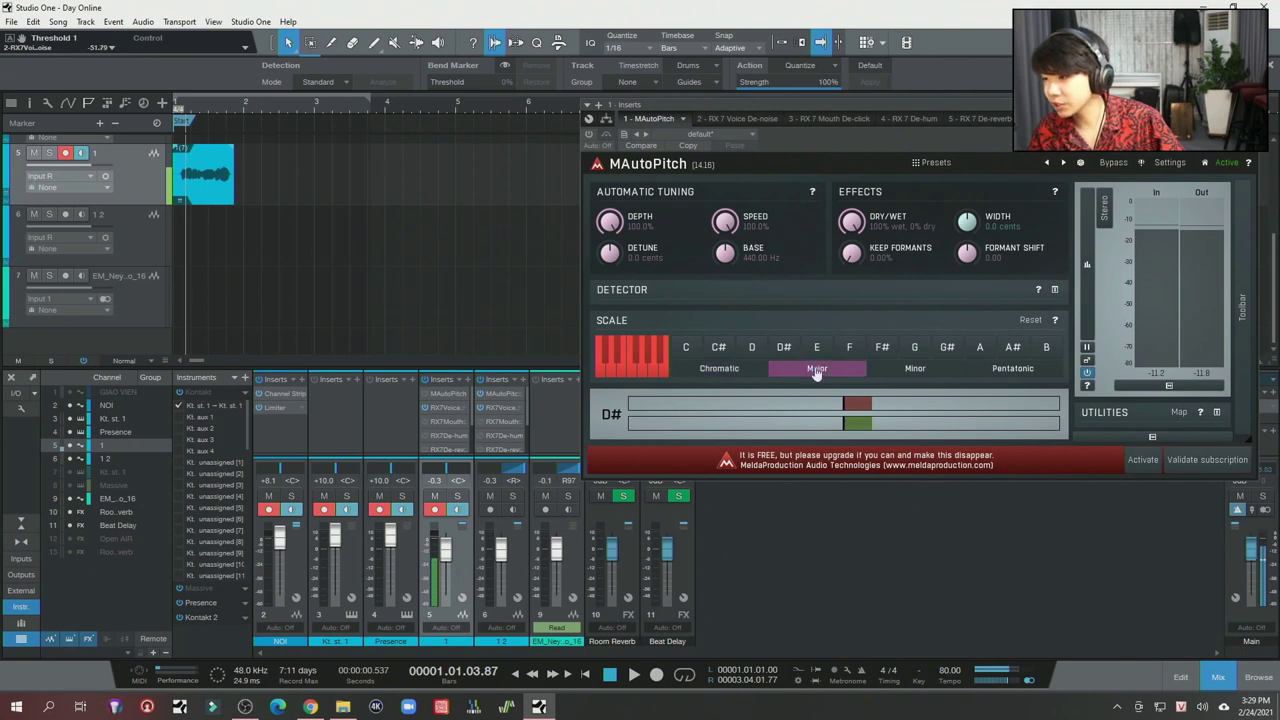
{"action": "left_click", "coordinate": [983, 347]}
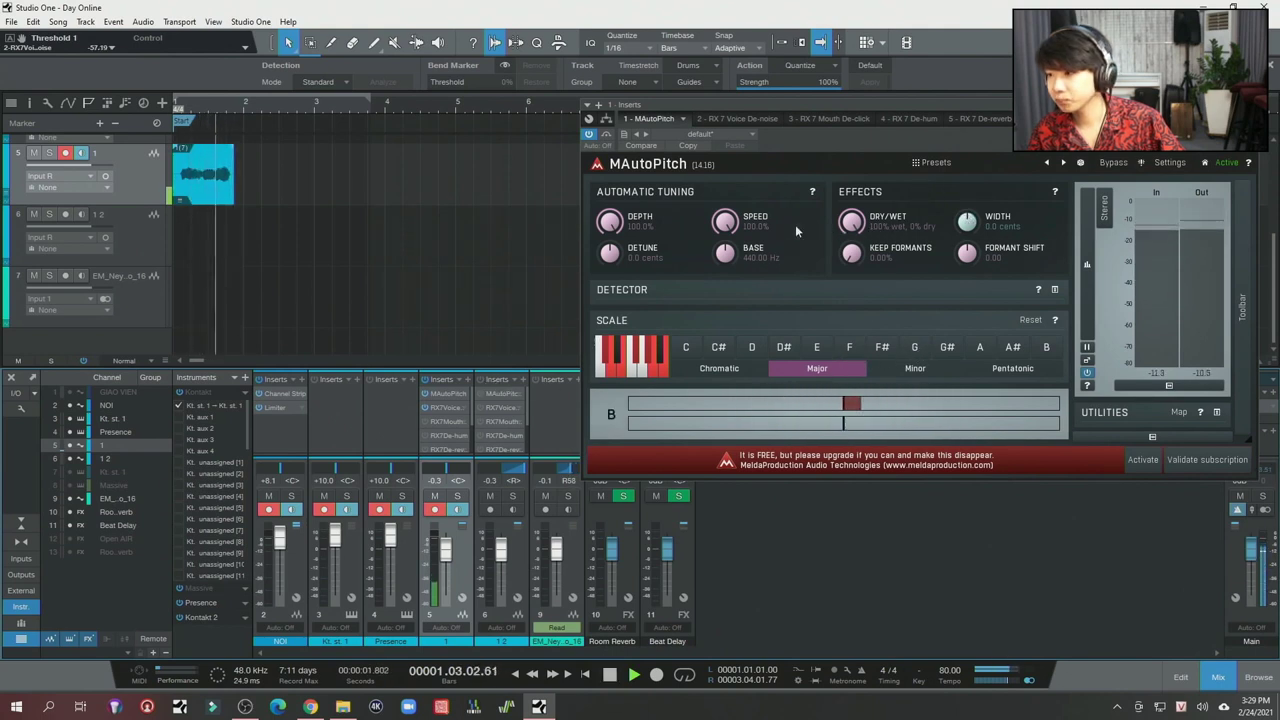
- Try a Formant Shift of +2.02 during playback and reset it to 0
{"action": "left_click_drag", "start_coordinate": [966, 253], "coordinate": [966, 243]}
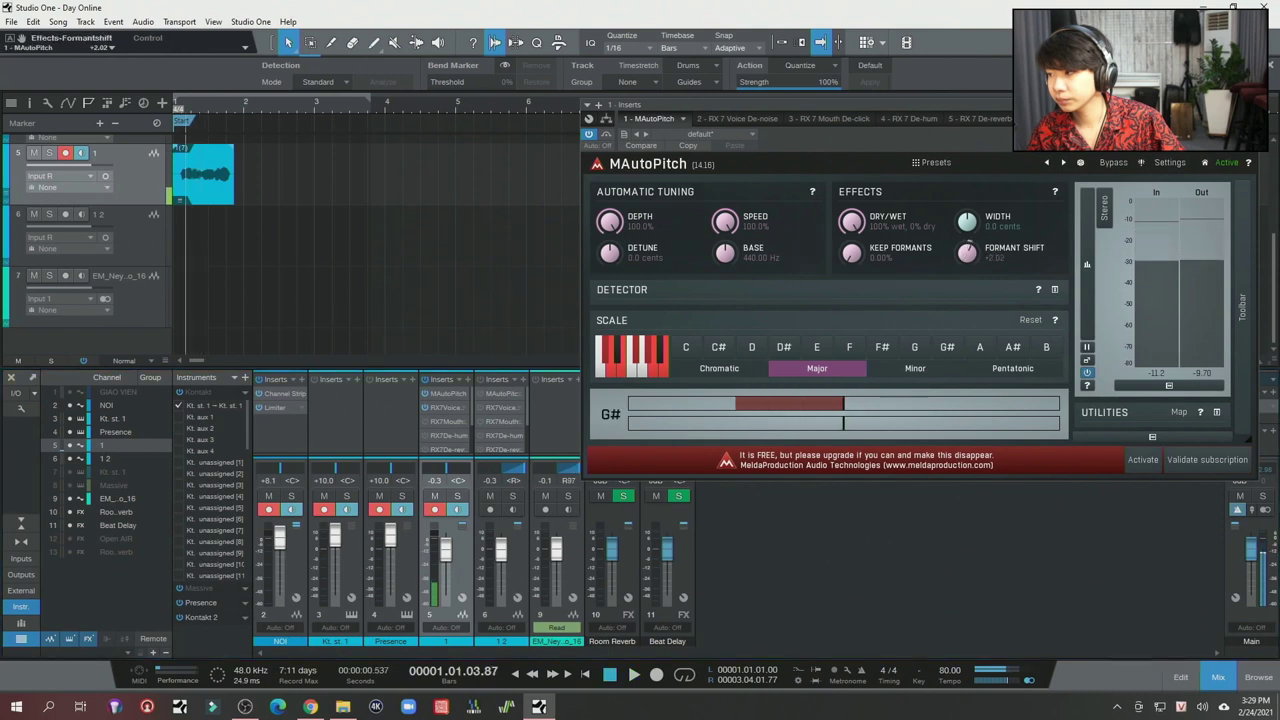
{"action": "double_click", "coordinate": [966, 253]}
{"action": "left_click", "coordinate": [980, 394]}
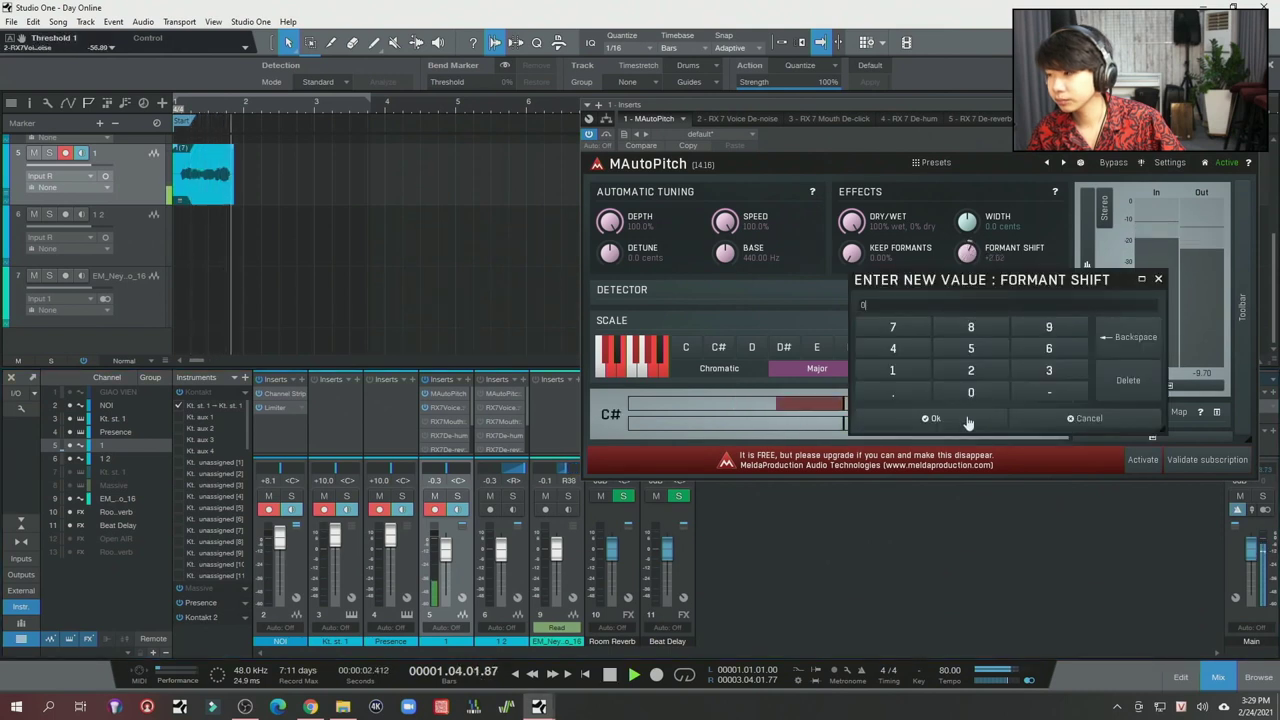
{"action": "left_click", "coordinate": [979, 419]}
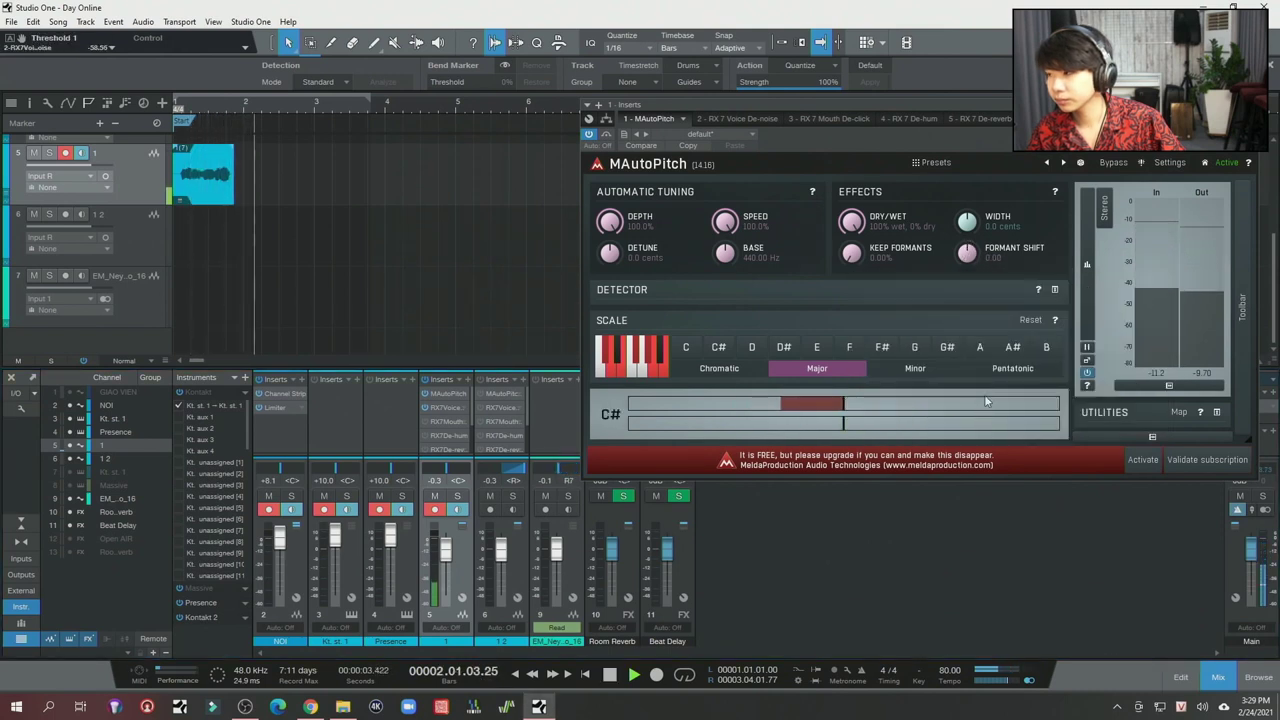
- Try the Minor scale with roots A, F# and G during playback, followed by the Pentatonic and Chromatic scales
{"action": "left_click", "coordinate": [918, 369]}
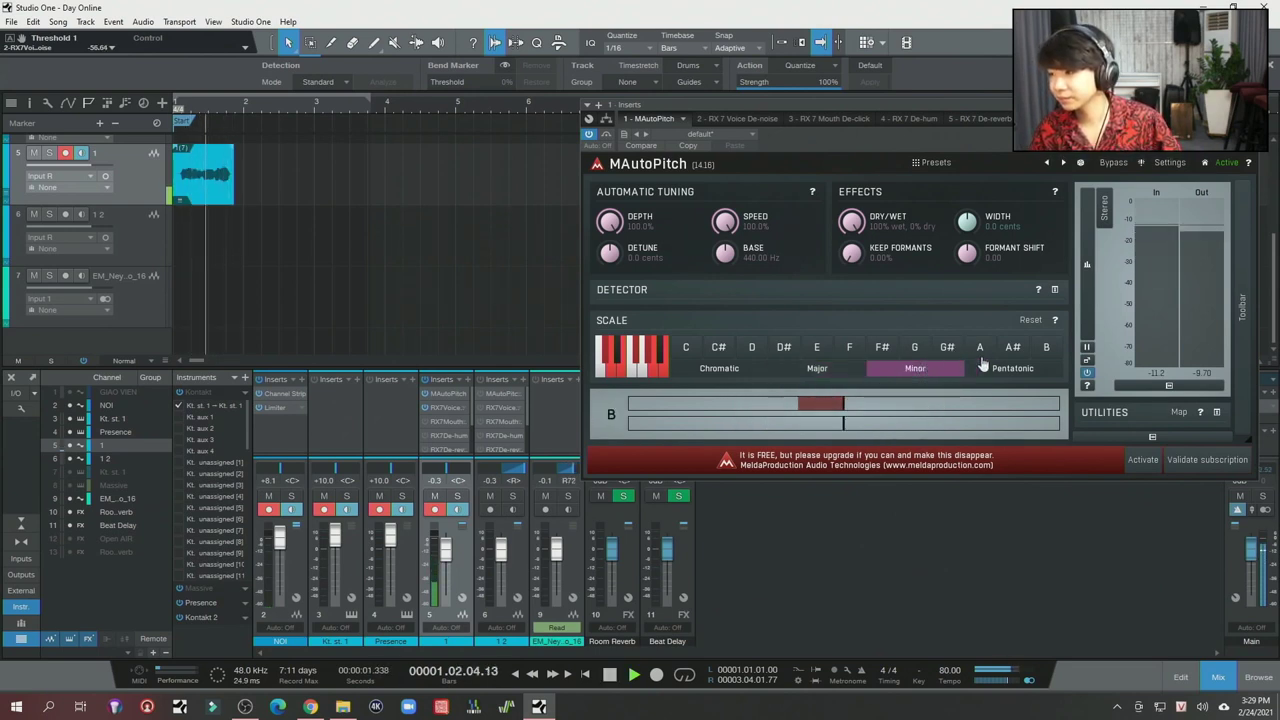
{"action": "left_click", "coordinate": [982, 351]}
{"action": "left_click", "coordinate": [884, 349]}
{"action": "left_click", "coordinate": [908, 352]}
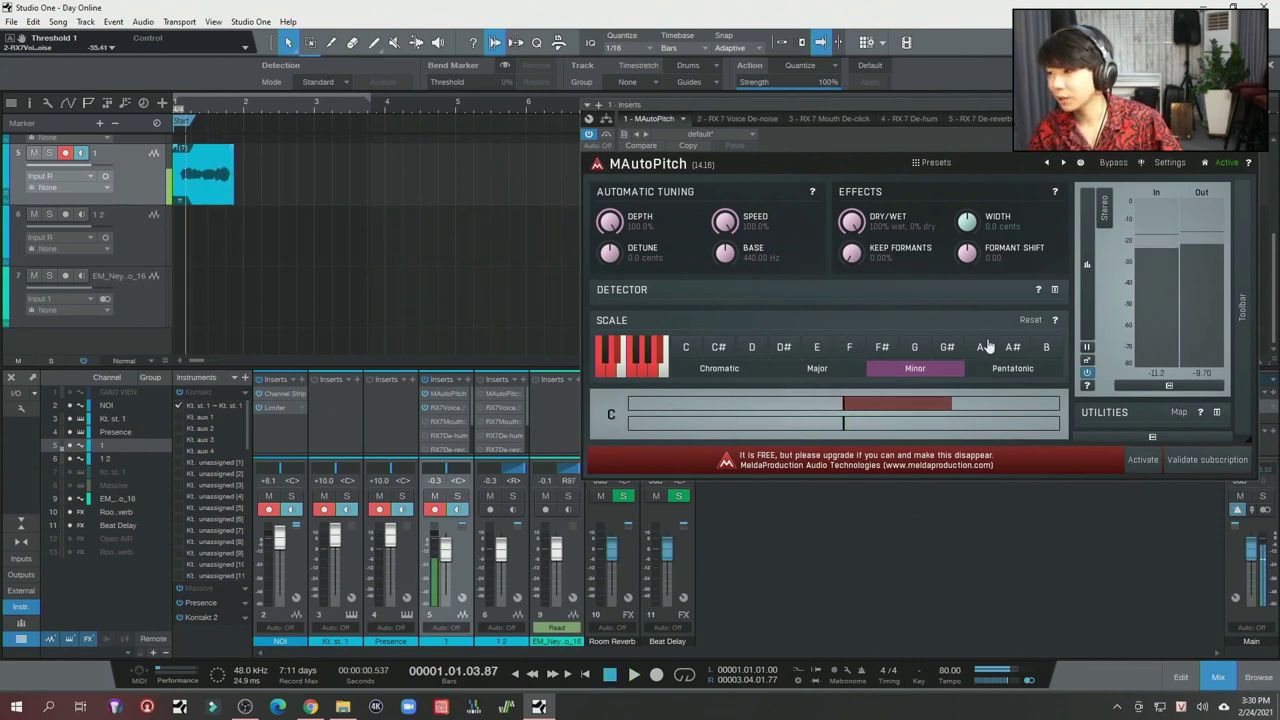
{"action": "left_click", "coordinate": [998, 370]}
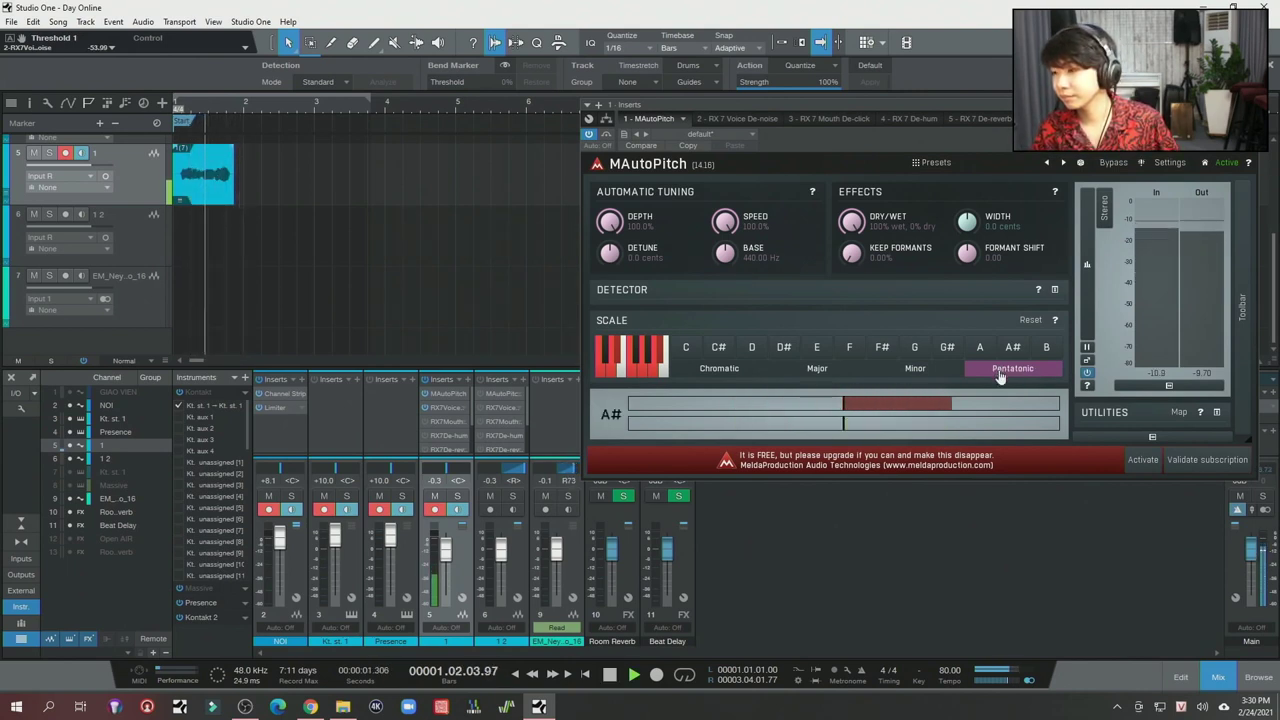
{"action": "left_click", "coordinate": [733, 370]}
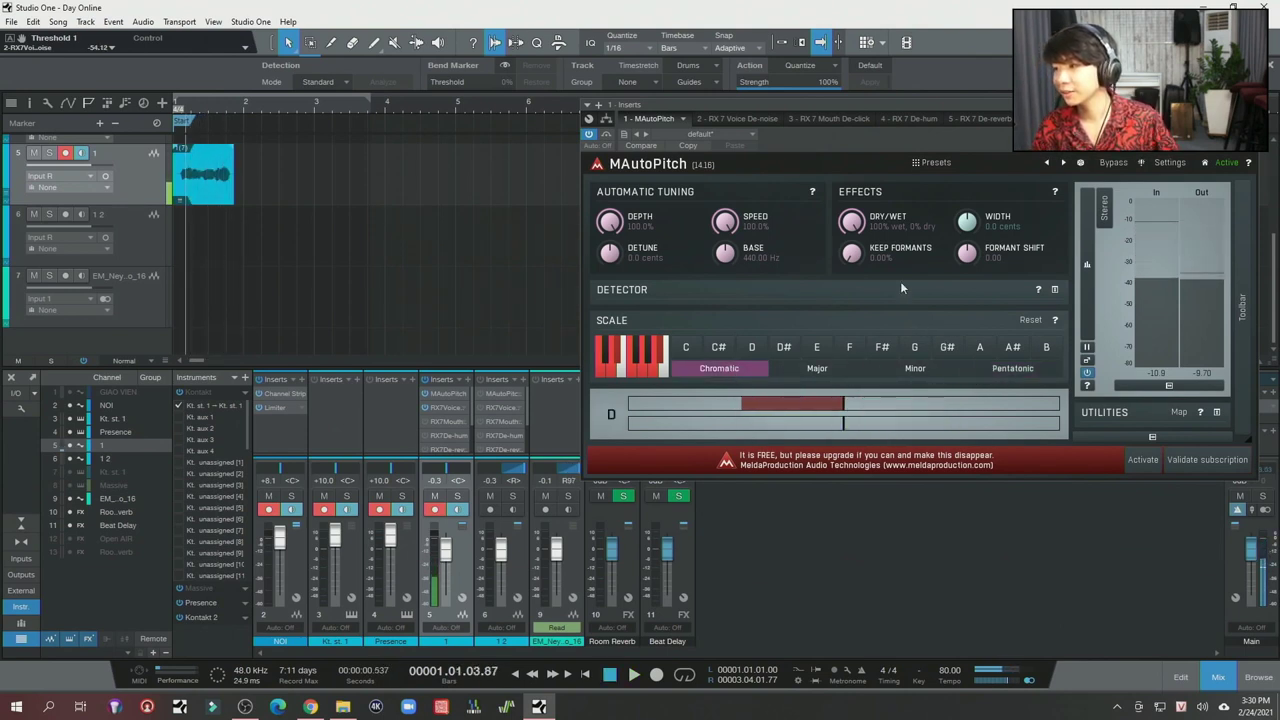
- Try the Major scale with roots C and G during playback and switch the scale to Minor
{"action": "left_click", "coordinate": [817, 368]}
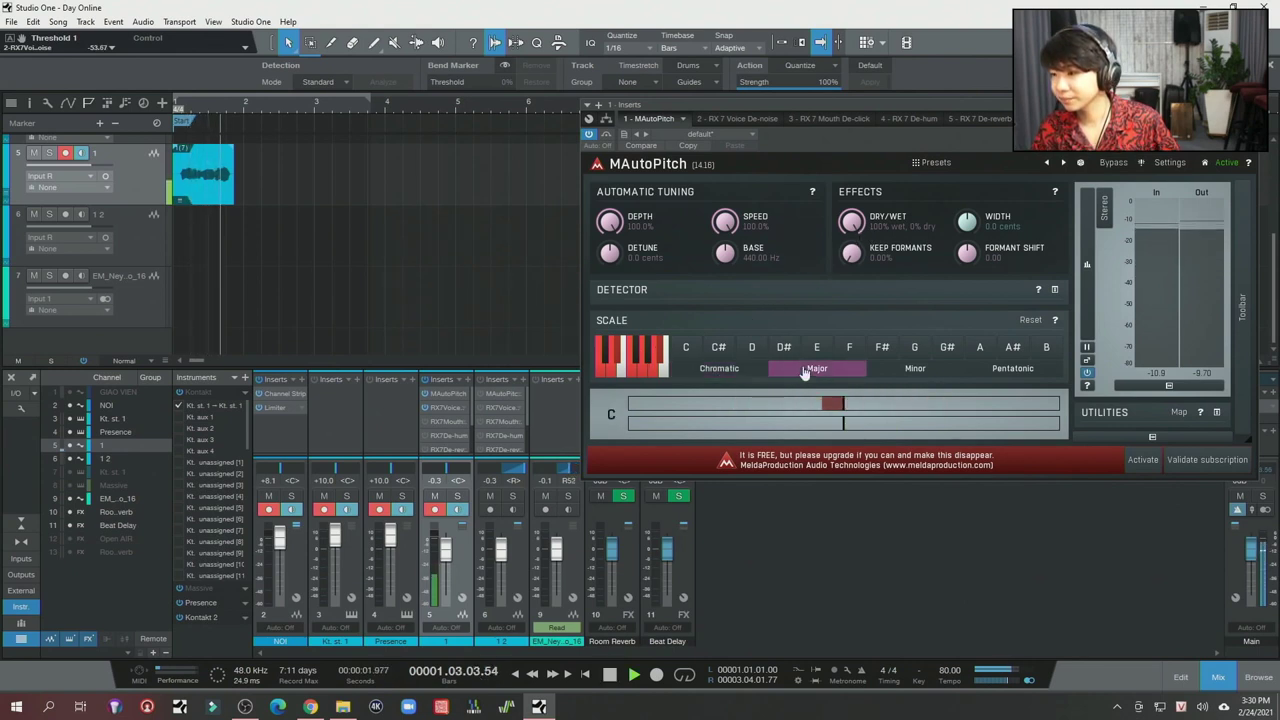
{"action": "left_click", "coordinate": [688, 348]}
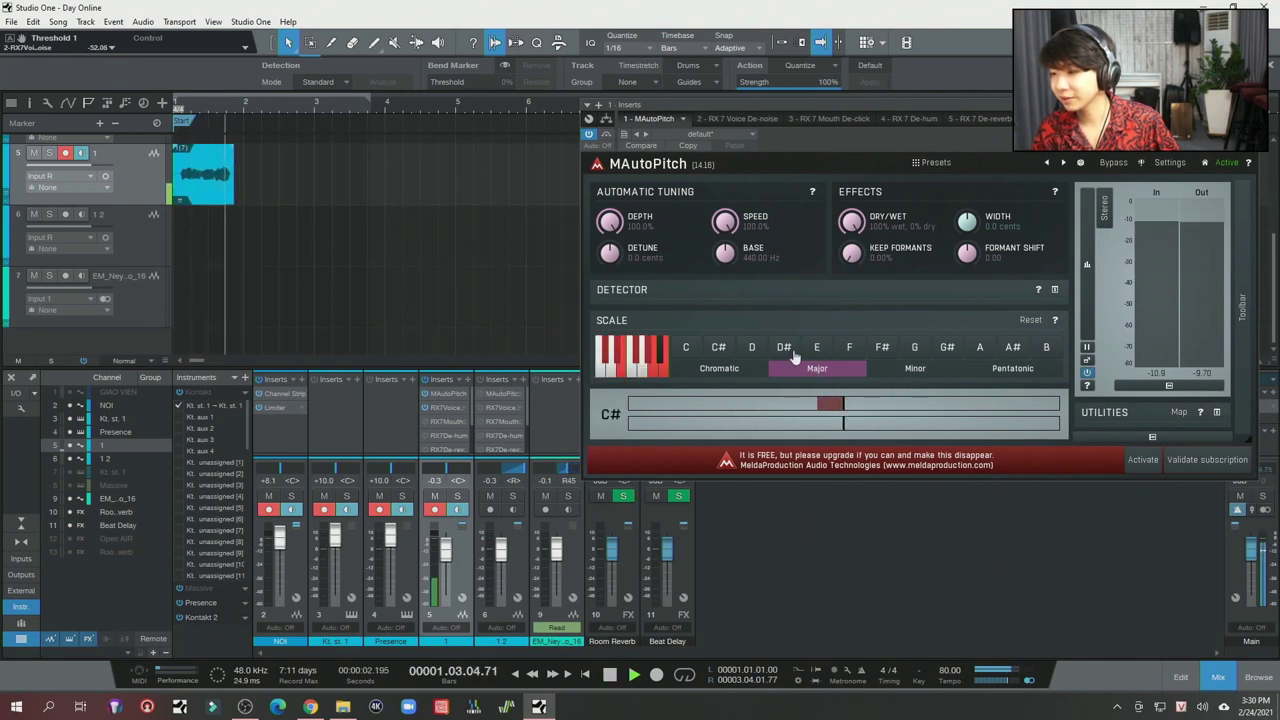
{"action": "left_click", "coordinate": [913, 350]}
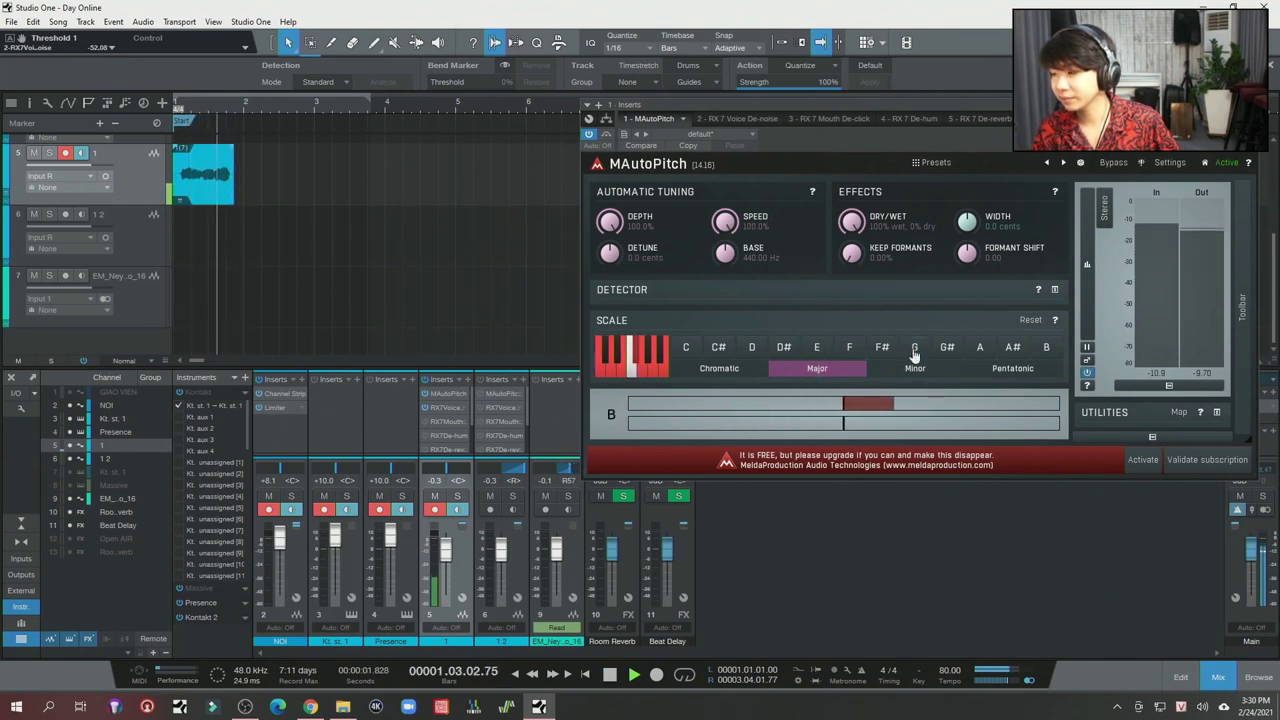
{"action": "left_click", "coordinate": [915, 367]}
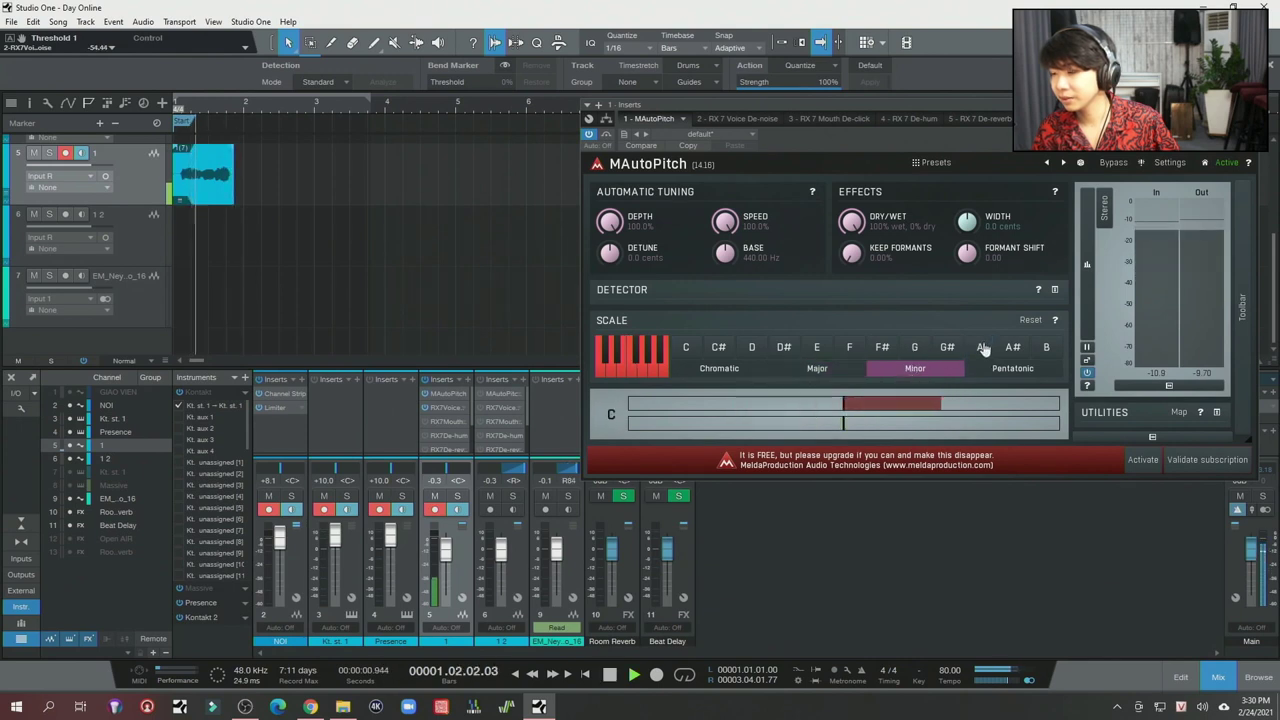